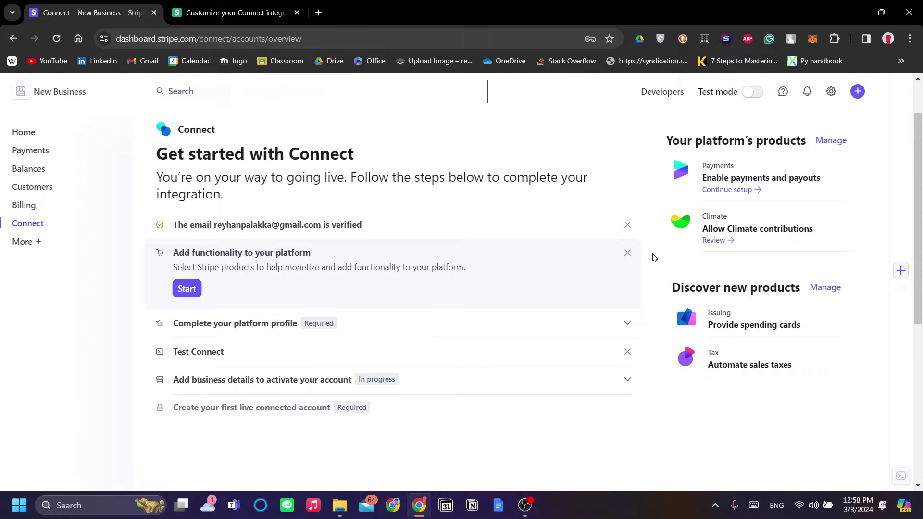
# Step: Switch to Stripe Docs and open the Stripe Connect overview page
pyautogui.scroll(-1, 651, 263)
pyautogui.scroll(1, 652, 268)
pyautogui.scroll(1, 483, 322)
pyautogui.click(214, 6)
pyautogui.scroll(1, 424, 312)
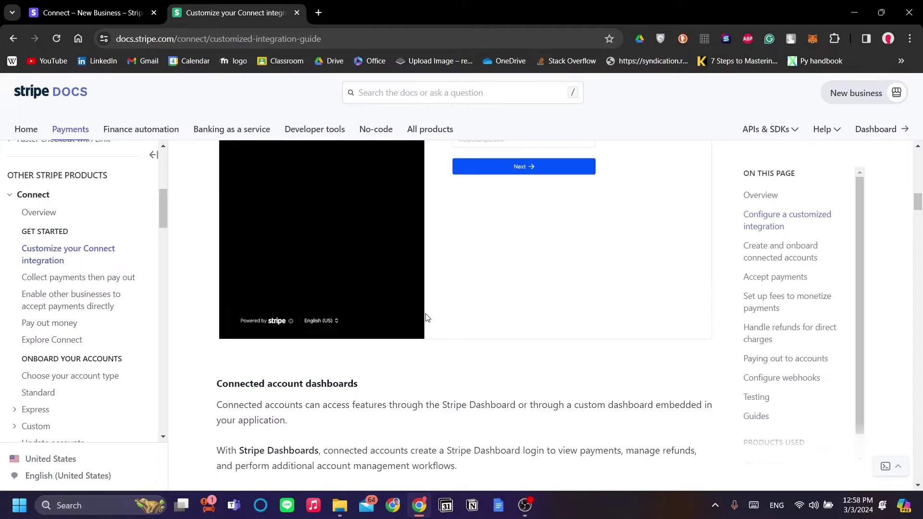
pyautogui.scroll(1, 432, 318)
pyautogui.scroll(-2, 438, 317)
pyautogui.scroll(2, 367, 315)
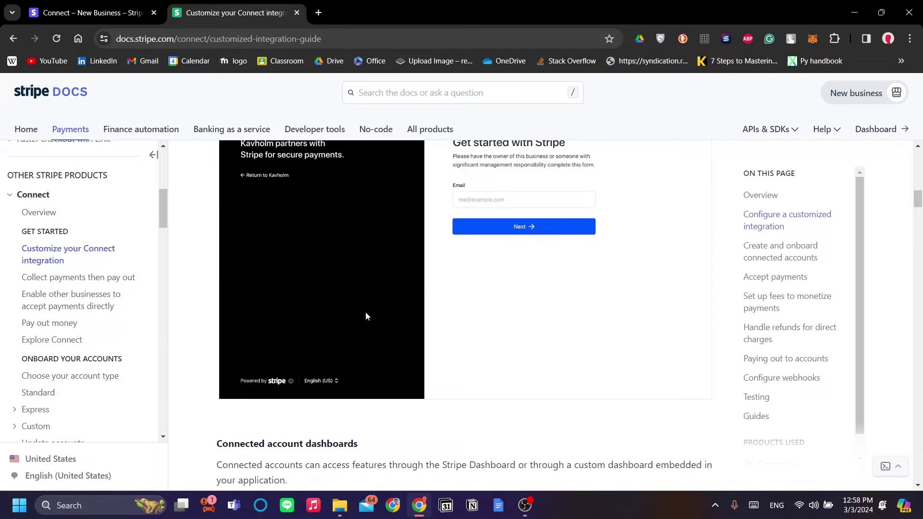
pyautogui.click(36, 210)
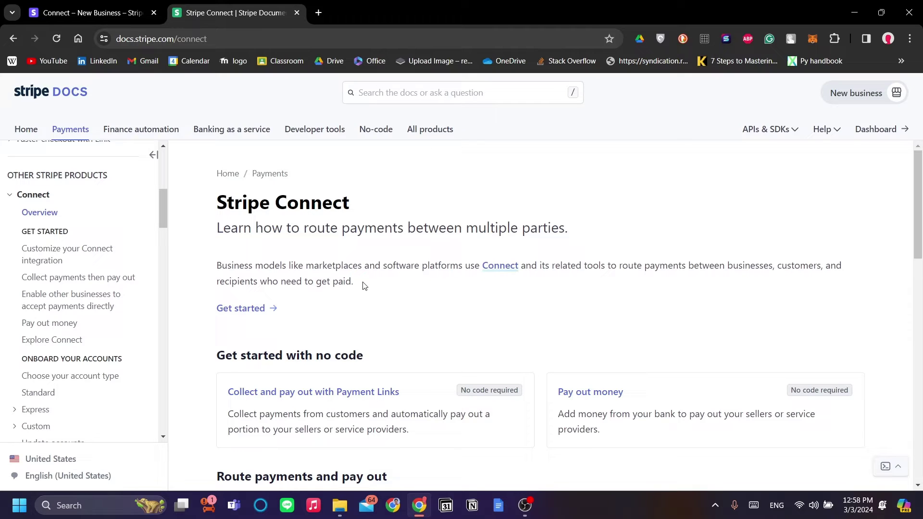
# Step: Read through the Connect overview, then reopen the Customize your Connect integration guide
pyautogui.moveTo(253, 232); pyautogui.dragTo(544, 232)
pyautogui.click(634, 250)
pyautogui.scroll(-1, 512, 324)
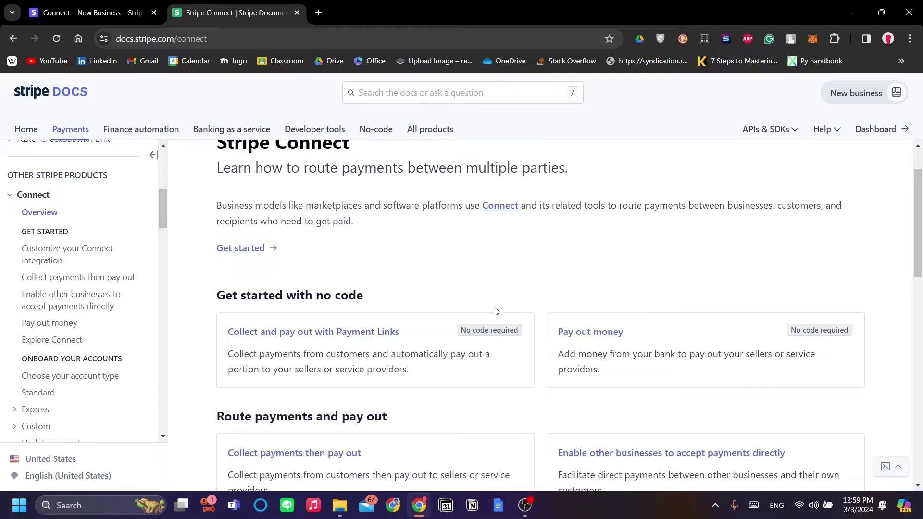
pyautogui.scroll(-1, 497, 312)
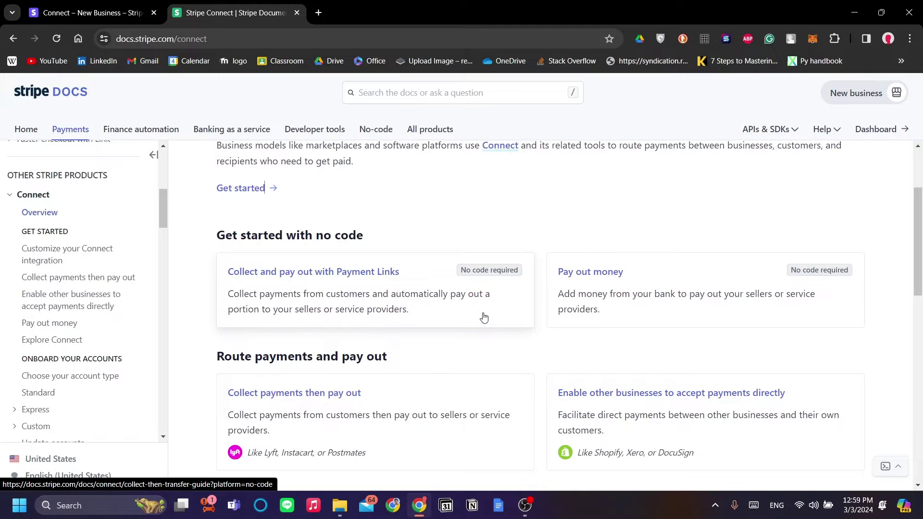
pyautogui.scroll(2, 485, 333)
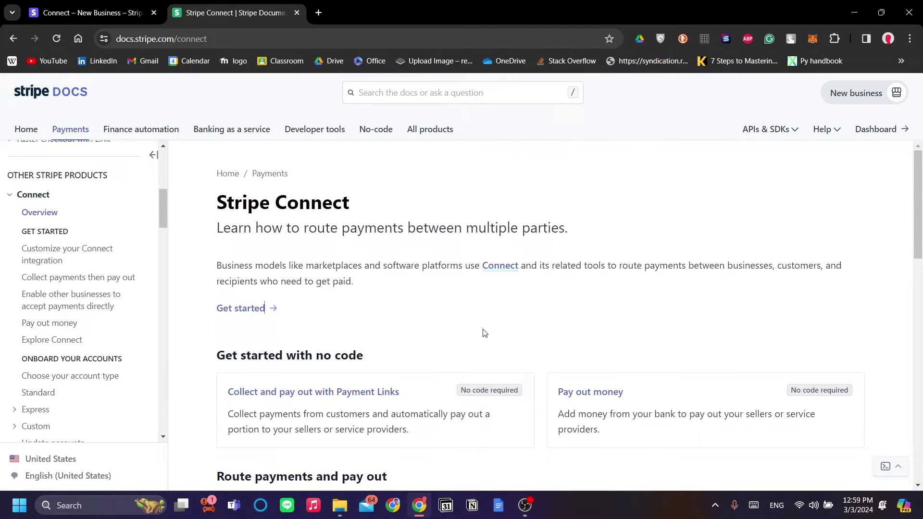
pyautogui.scroll(-2, 450, 296)
pyautogui.scroll(2, 412, 356)
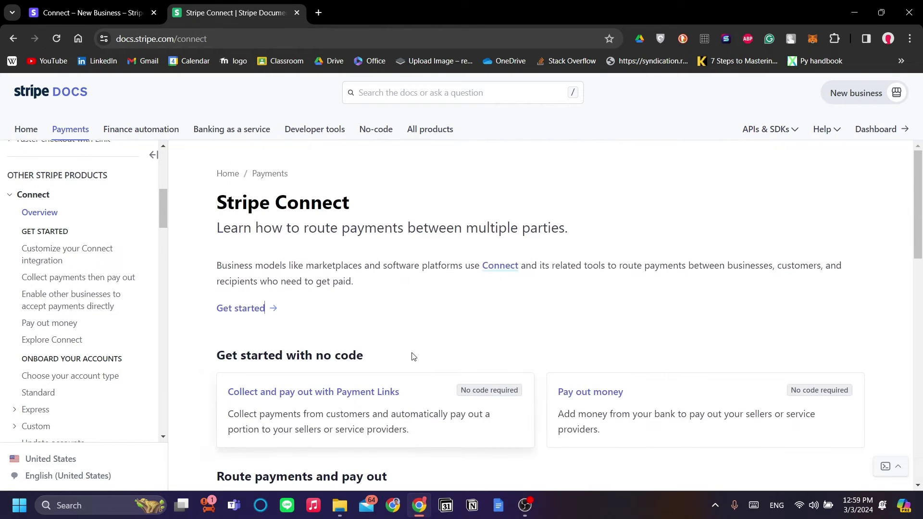
pyautogui.scroll(-11, 412, 330)
pyautogui.scroll(-1, 426, 283)
pyautogui.scroll(4, 461, 288)
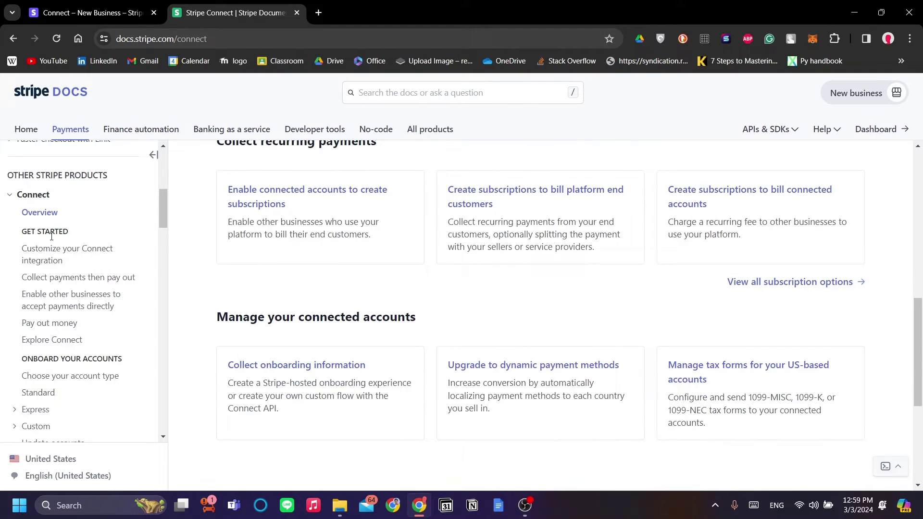
pyautogui.click(62, 253)
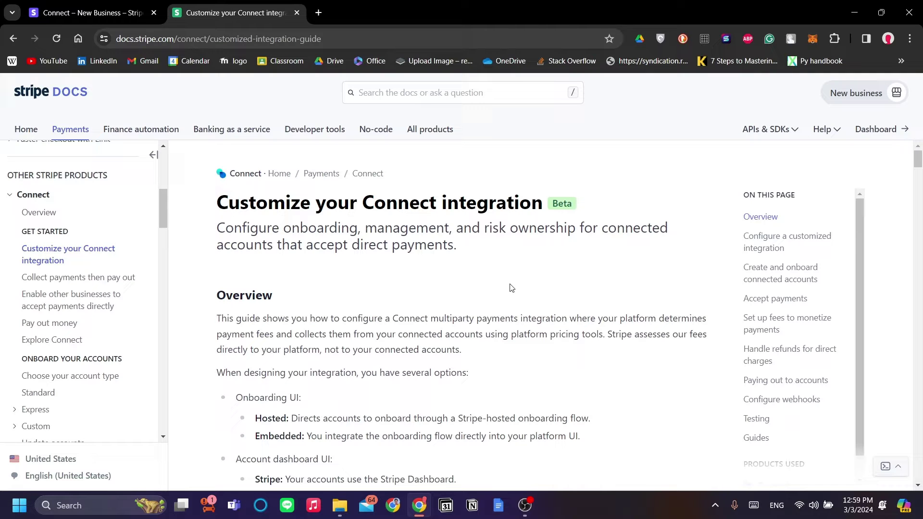
# Step: Bring up the Accept payments diagram and zoom in on its fee and Bank nodes
pyautogui.scroll(-20, 511, 287)
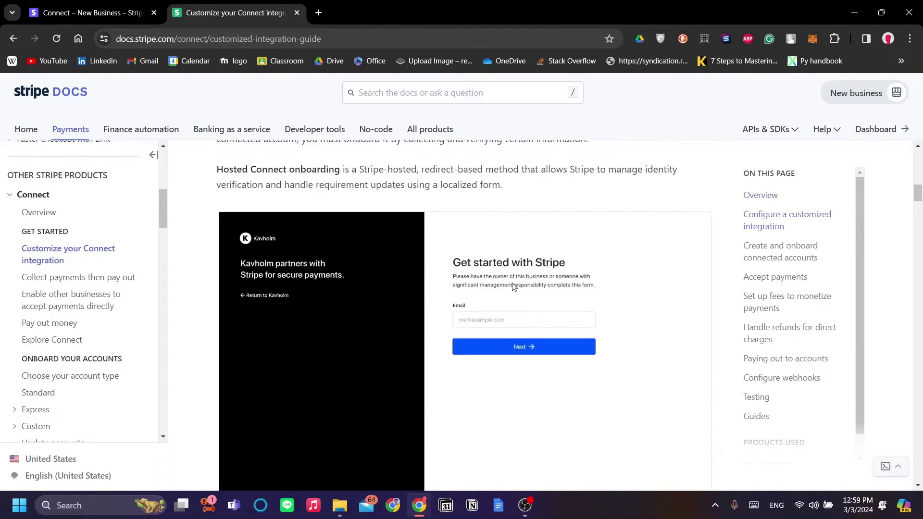
pyautogui.scroll(-20, 513, 287)
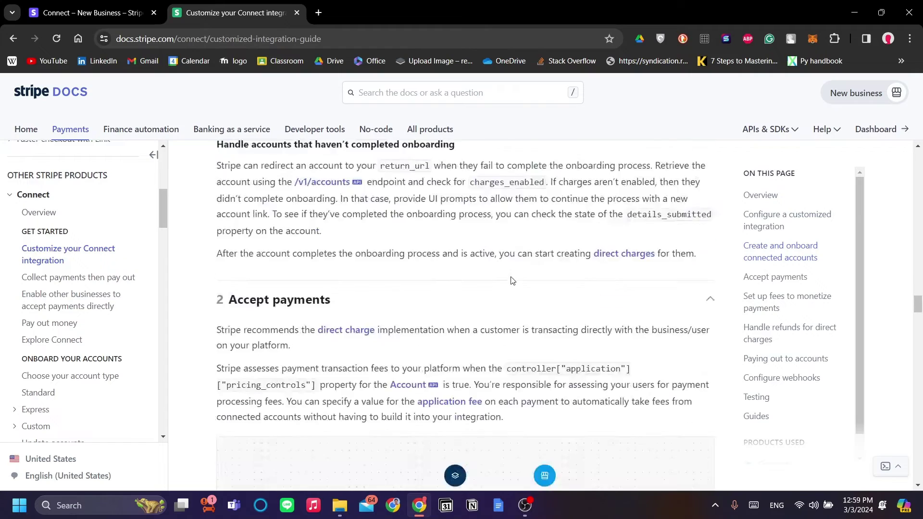
pyautogui.scroll(4, 510, 280)
pyautogui.scroll(-2, 444, 326)
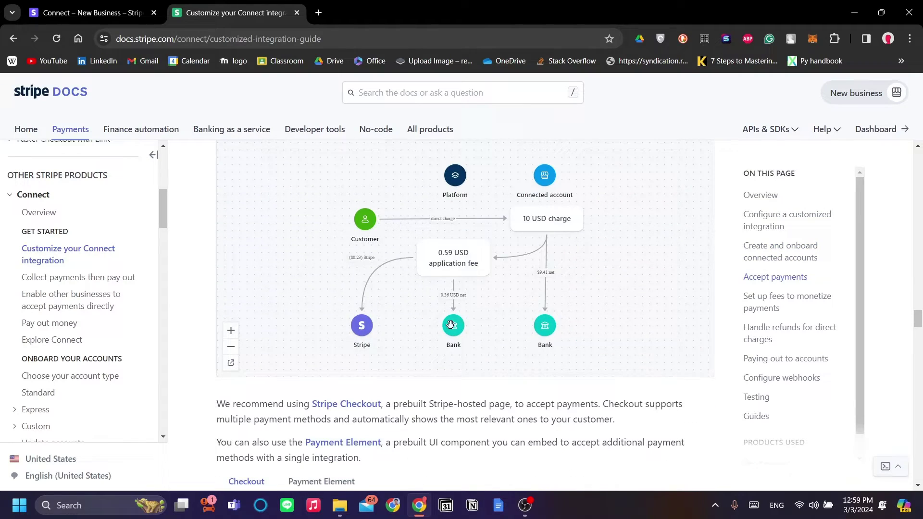
pyautogui.scroll(3, 445, 326)
pyautogui.scroll(-2, 443, 324)
pyautogui.scroll(3, 385, 329)
pyautogui.scroll(-3, 385, 329)
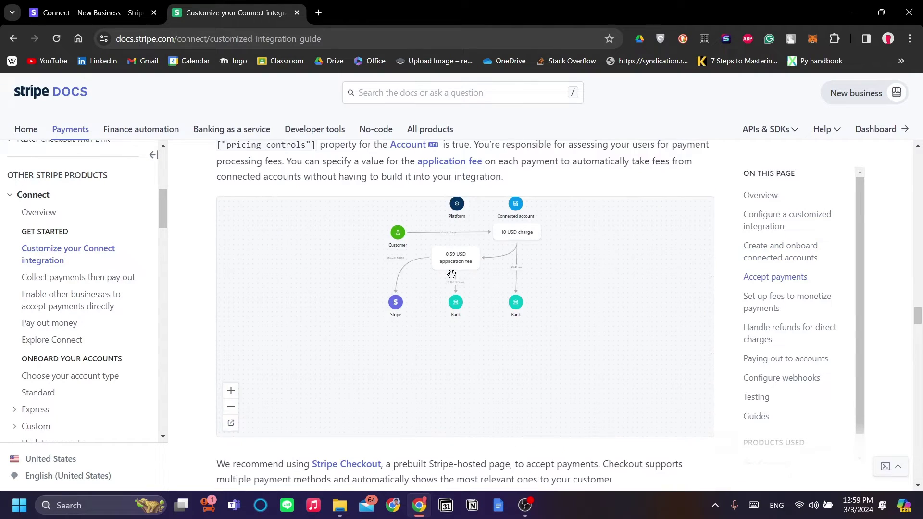
pyautogui.scroll(2, 532, 312)
pyautogui.scroll(-1, 532, 312)
pyautogui.scroll(3, 484, 298)
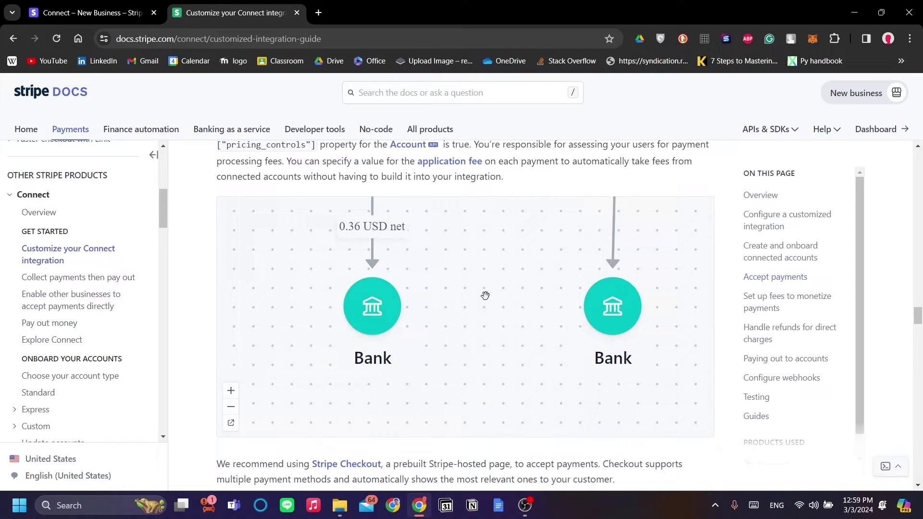
pyautogui.moveTo(498, 281); pyautogui.dragTo(503, 365)
# Step: Zoom the fee-flow diagram out and pan to reveal the Platform and Connected account nodes
pyautogui.click(231, 408)
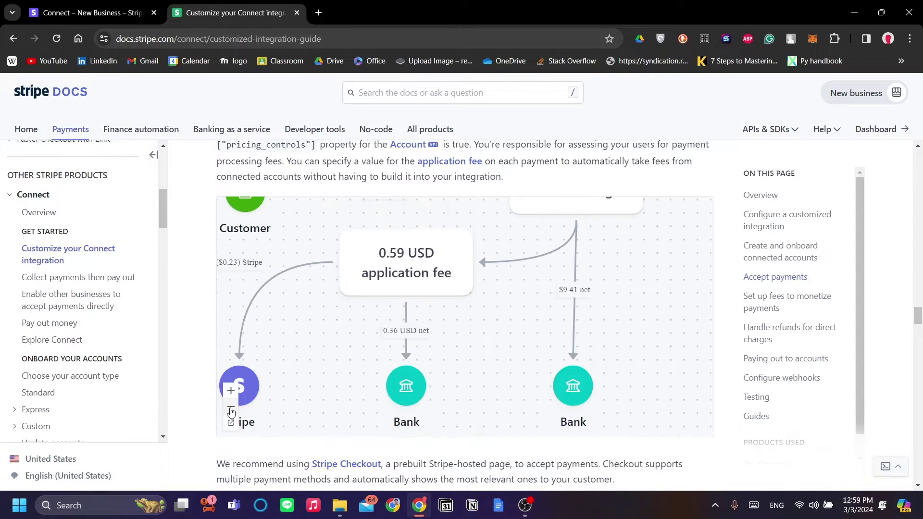
pyautogui.moveTo(366, 314); pyautogui.dragTo(433, 381)
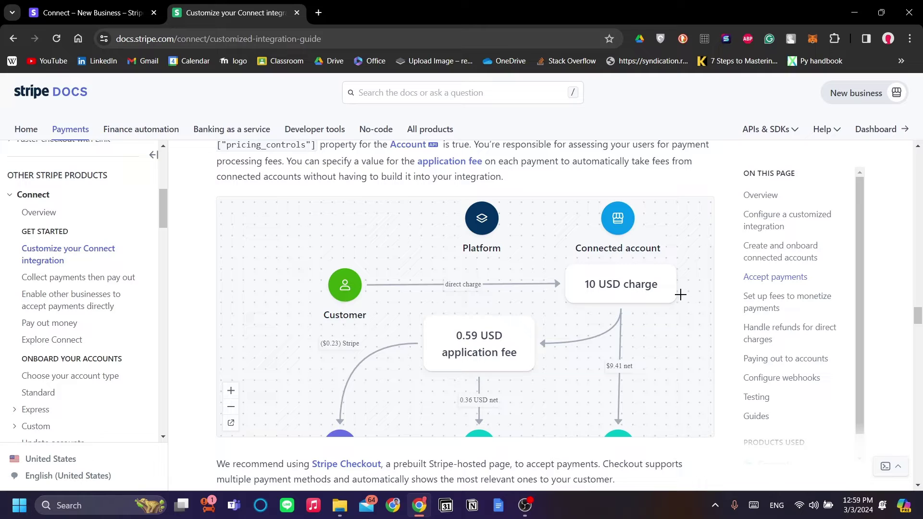
pyautogui.moveTo(530, 244); pyautogui.dragTo(513, 260)
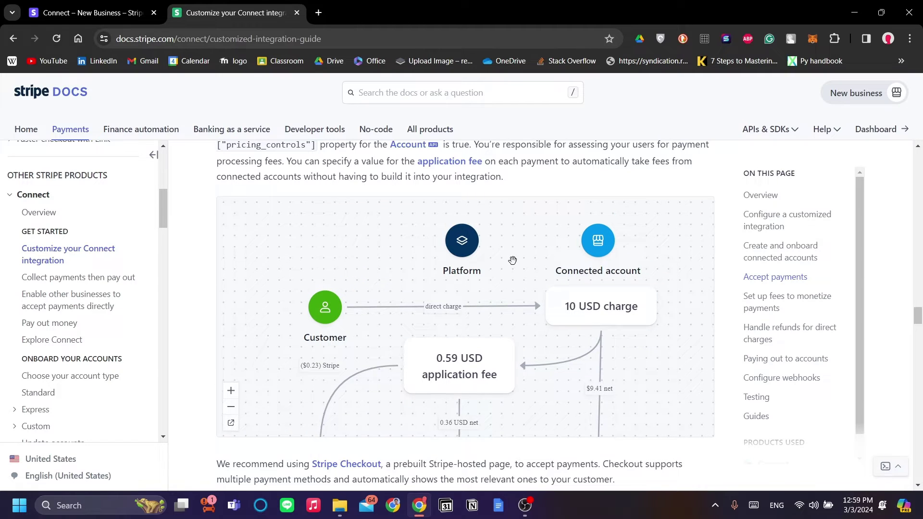
pyautogui.moveTo(612, 343); pyautogui.dragTo(598, 307)
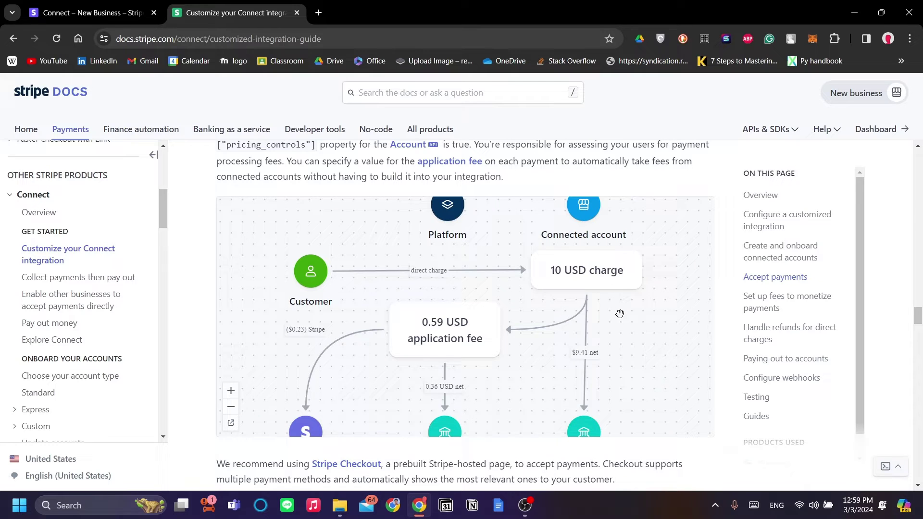
pyautogui.moveTo(623, 315); pyautogui.dragTo(601, 310)
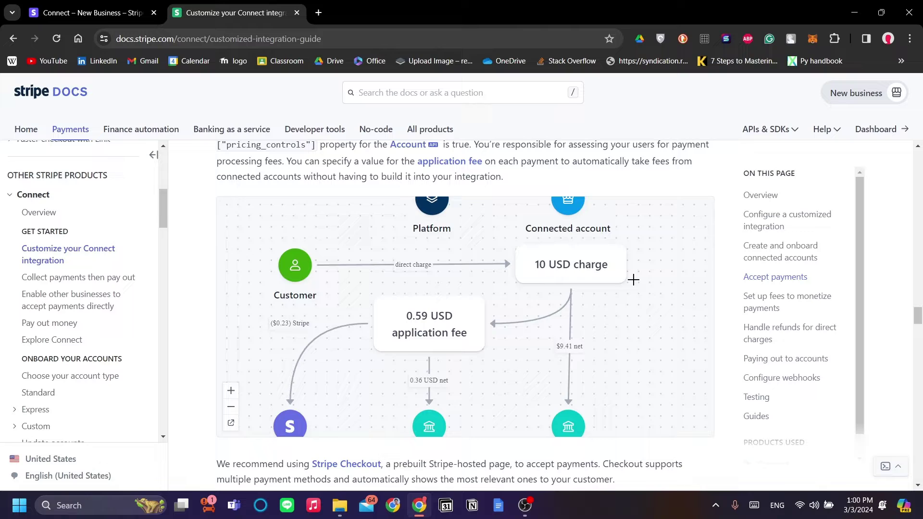
pyautogui.moveTo(634, 291); pyautogui.dragTo(567, 305)
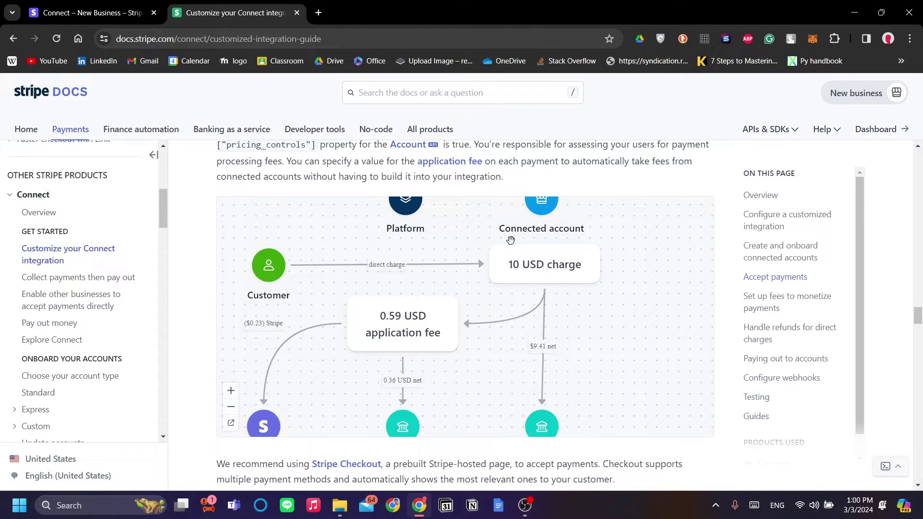
# Step: Pan the diagram to show Stripe, both Bank nodes and the Customer's 10 USD charge
pyautogui.moveTo(561, 322); pyautogui.dragTo(606, 284)
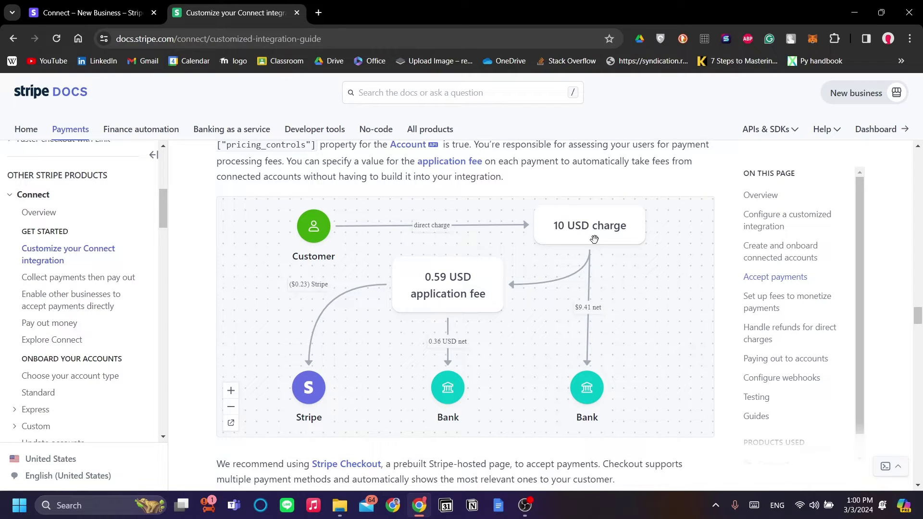
pyautogui.moveTo(591, 273); pyautogui.dragTo(607, 263)
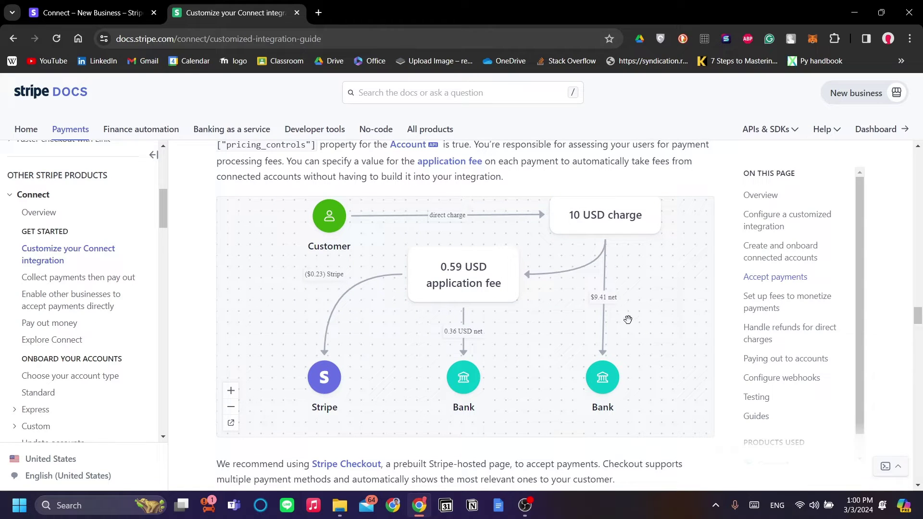
pyautogui.moveTo(628, 315); pyautogui.dragTo(617, 309)
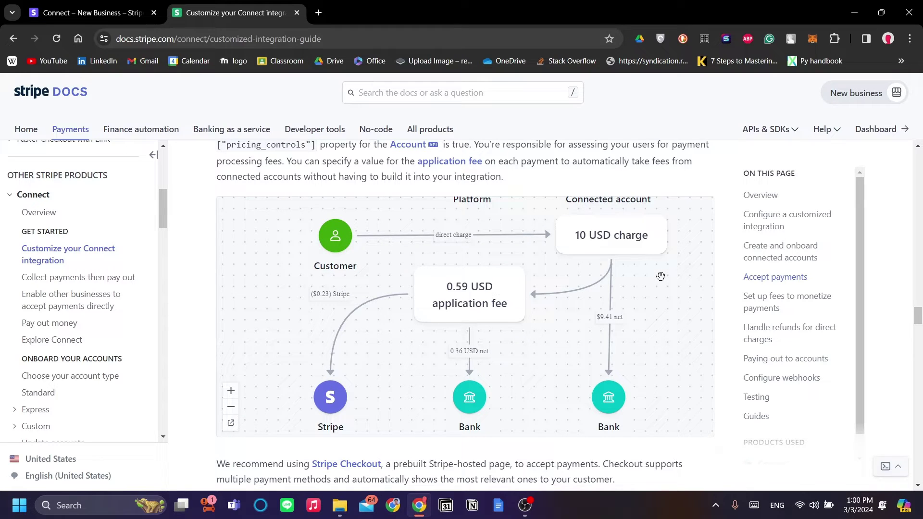
pyautogui.moveTo(661, 277); pyautogui.dragTo(645, 261)
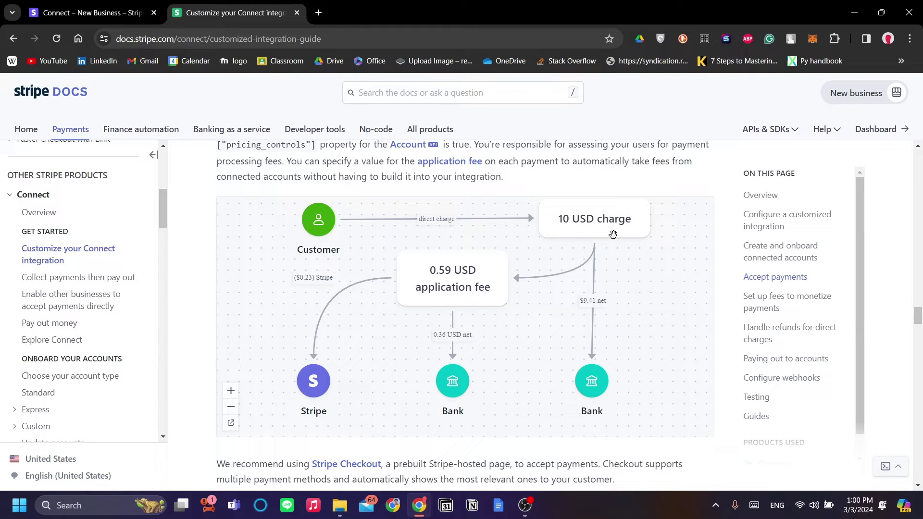
pyautogui.moveTo(610, 244); pyautogui.dragTo(601, 237)
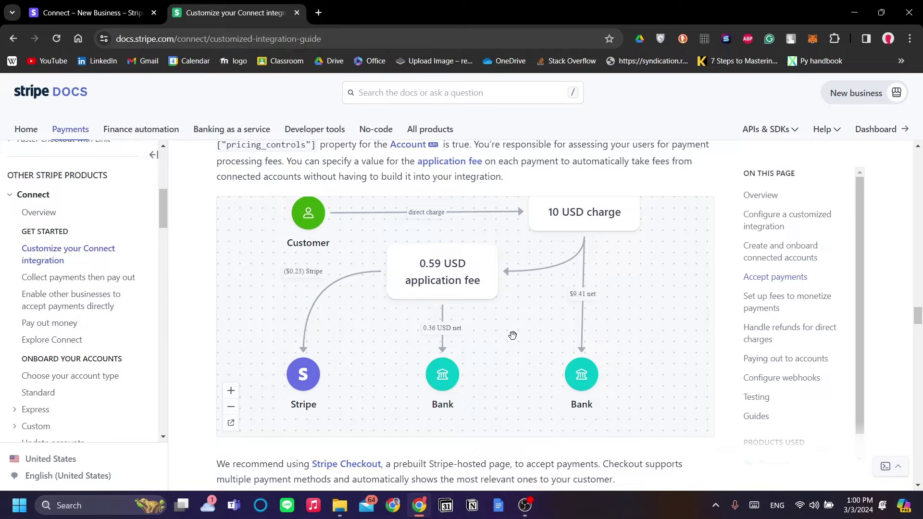
pyautogui.moveTo(505, 336); pyautogui.dragTo(520, 318)
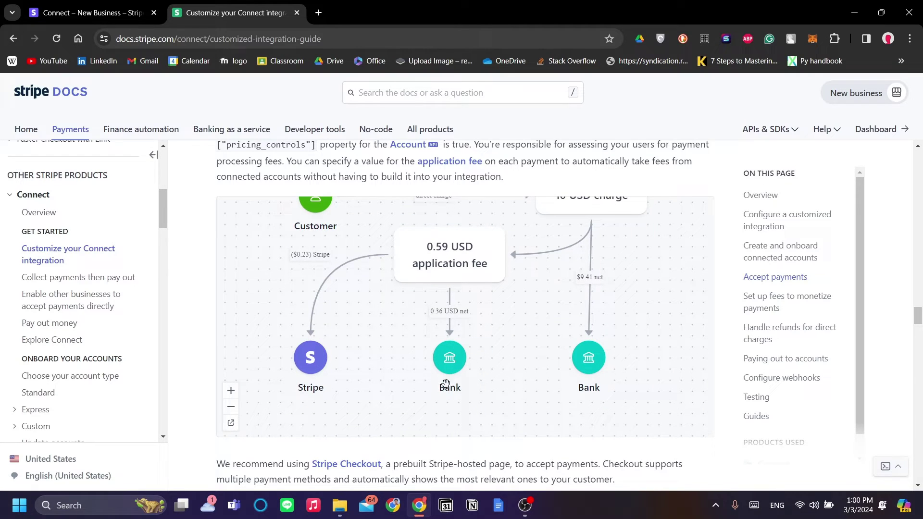
pyautogui.moveTo(453, 290); pyautogui.dragTo(452, 321)
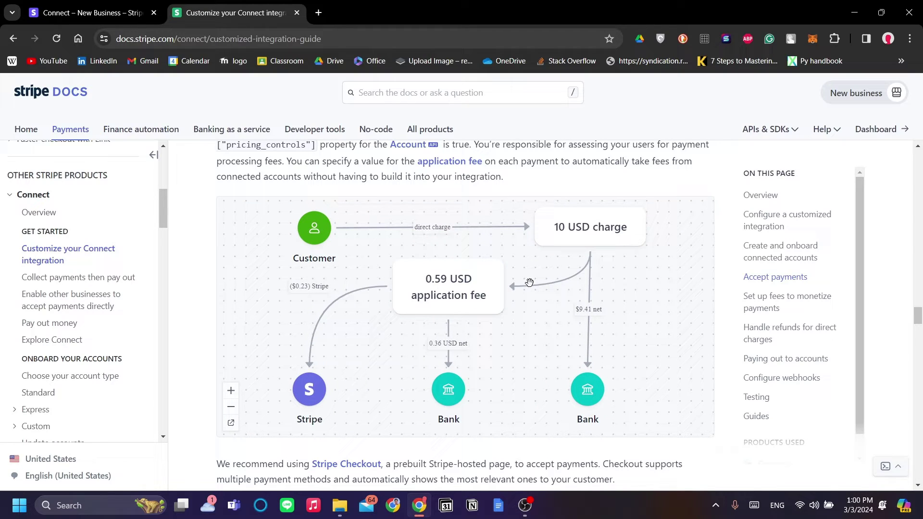
pyautogui.moveTo(519, 257); pyautogui.dragTo(493, 299)
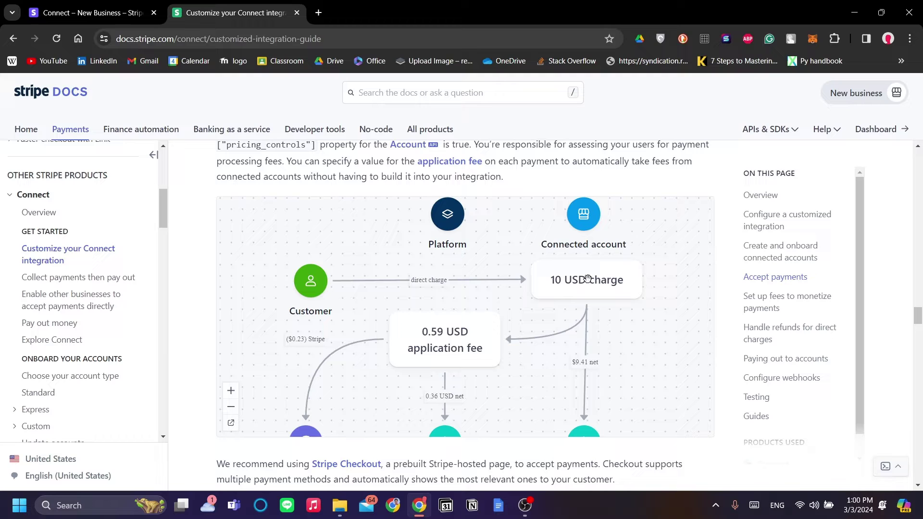
pyautogui.scroll(-1, 603, 317)
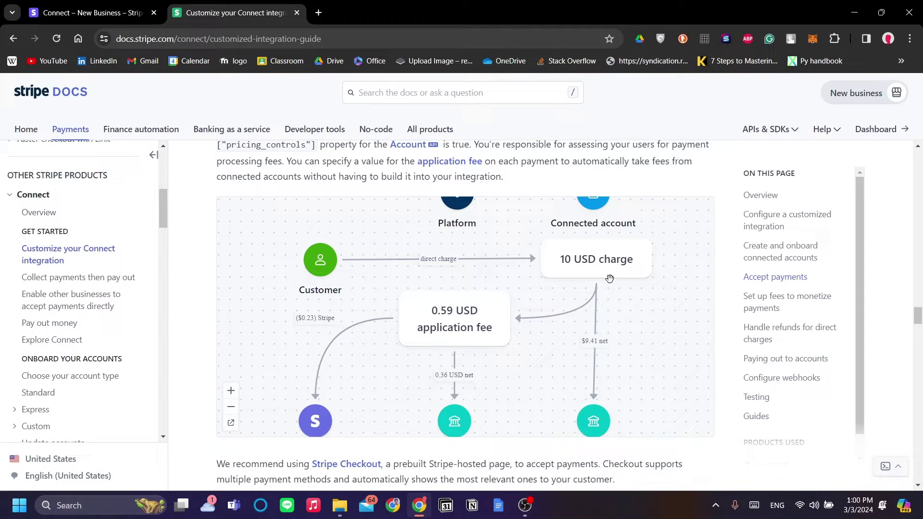
pyautogui.scroll(-1, 612, 292)
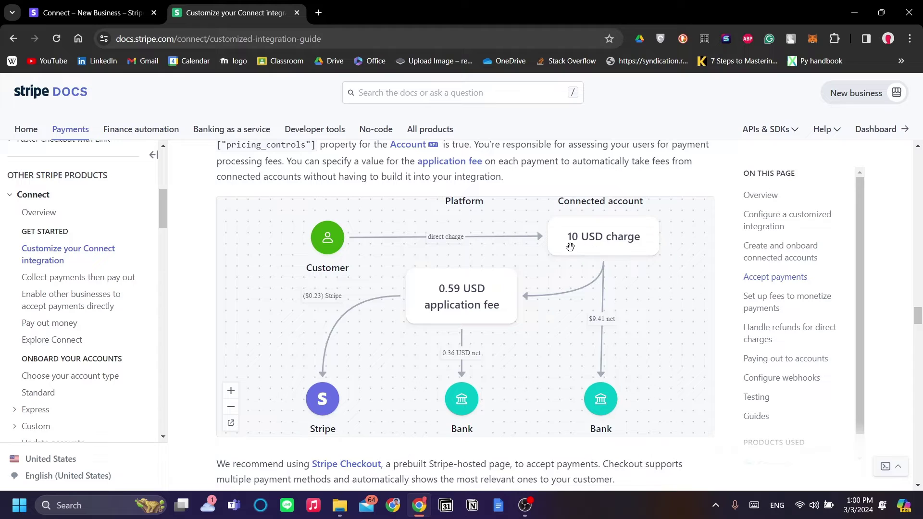
pyautogui.moveTo(597, 274); pyautogui.dragTo(603, 258)
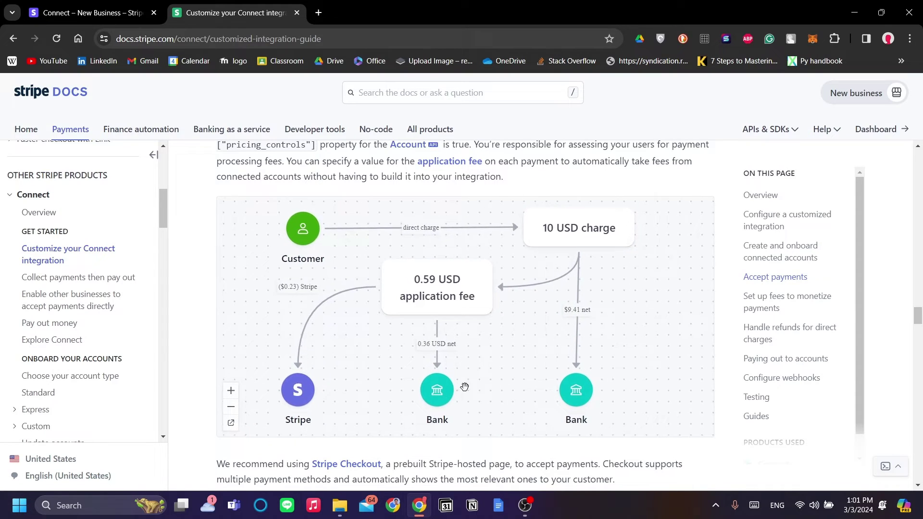
pyautogui.moveTo(484, 341)
pyautogui.mouseDown()
pyautogui.moveTo(500, 378)
pyautogui.moveTo(492, 350)
pyautogui.mouseUp()
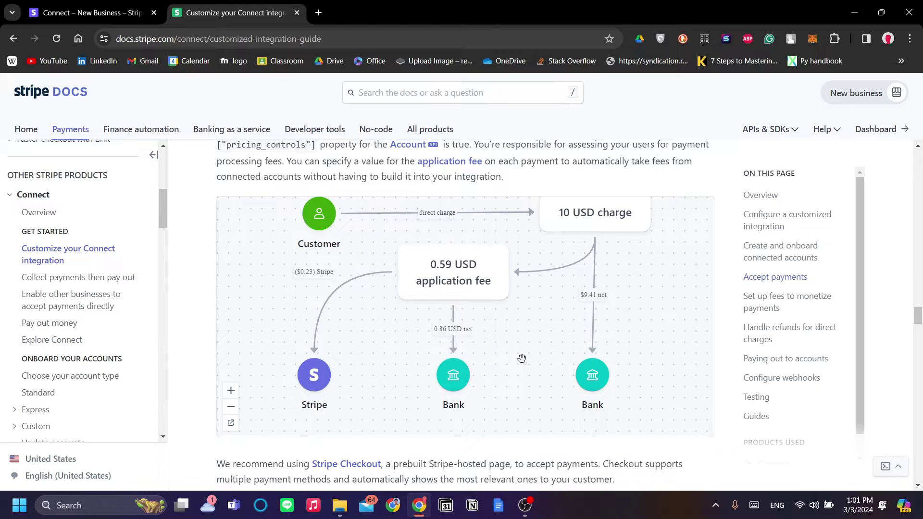
pyautogui.scroll(1, 522, 358)
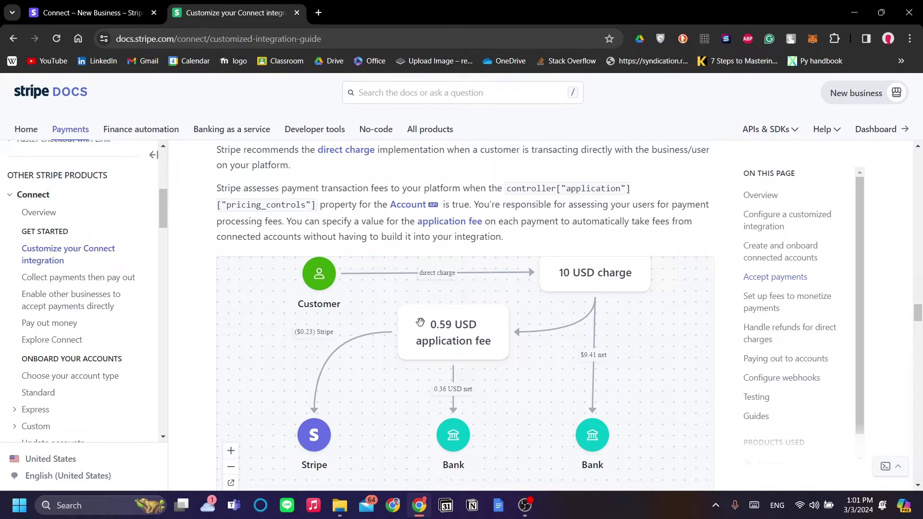
# Step: Dismiss the 'Add functionality to your platform' task from the dashboard's Connect checklist
pyautogui.click(79, 5)
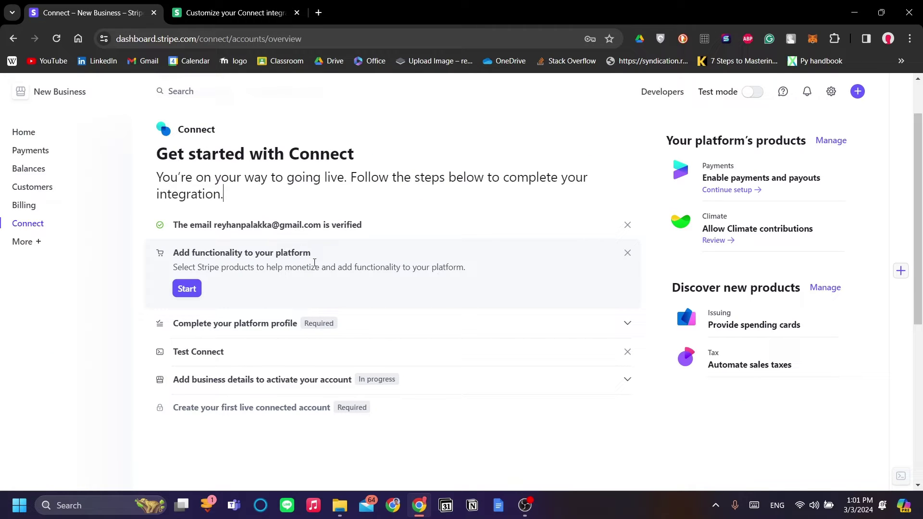
pyautogui.click(627, 253)
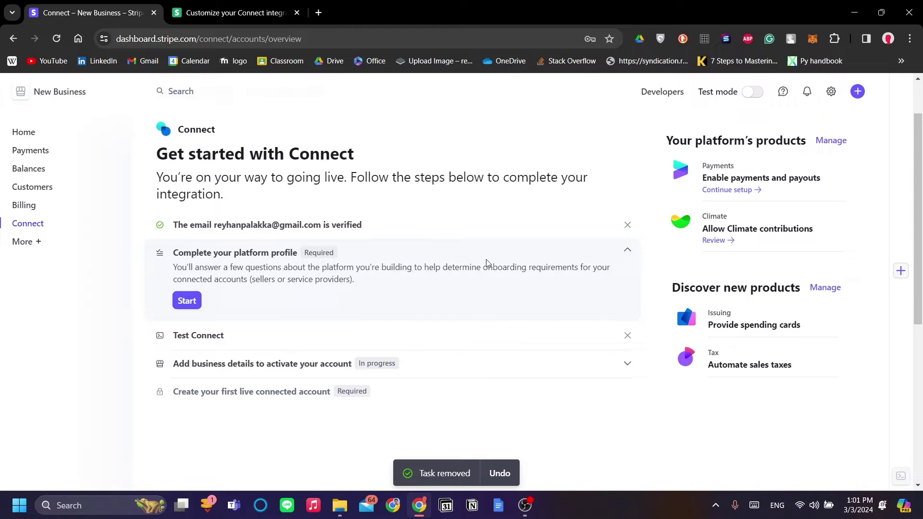
pyautogui.scroll(-1, 397, 258)
pyautogui.scroll(1, 433, 221)
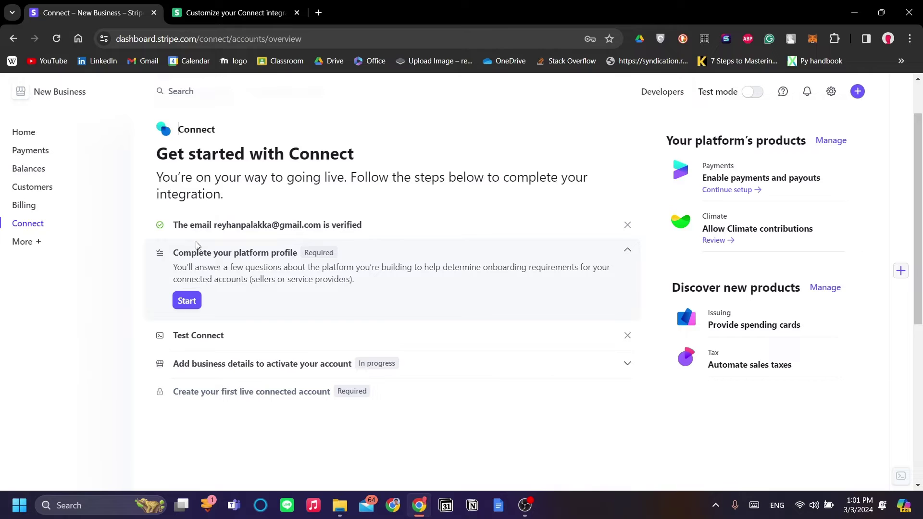
# Step: Expand and then close the list of additional Stripe products
pyautogui.moveTo(32, 248)
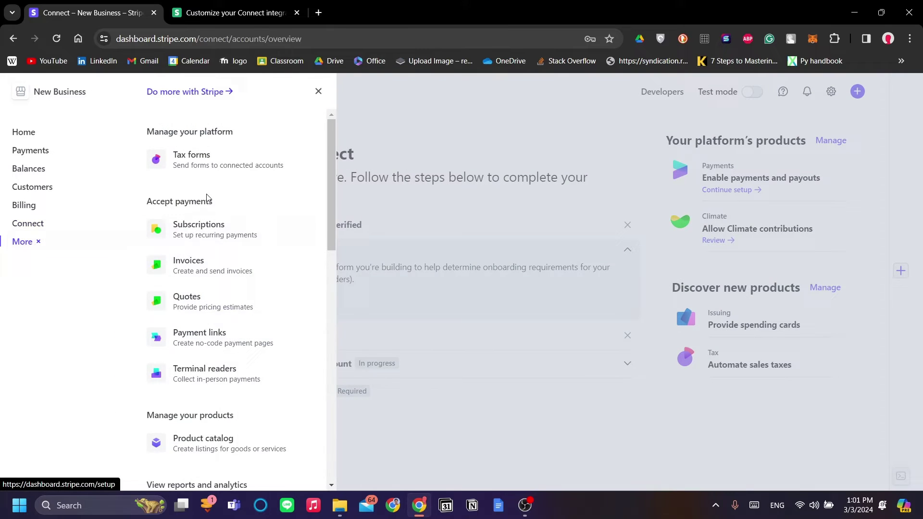
pyautogui.scroll(-10, 214, 243)
pyautogui.scroll(-3, 224, 244)
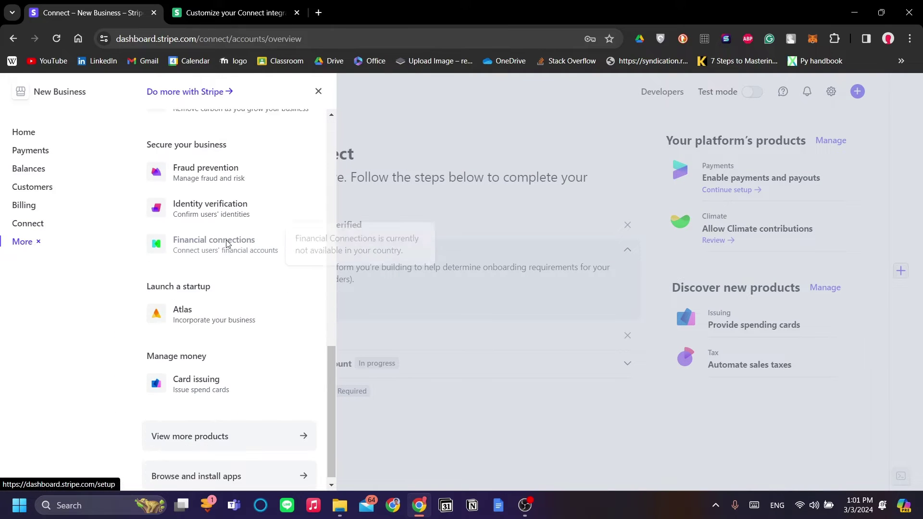
pyautogui.scroll(15, 262, 220)
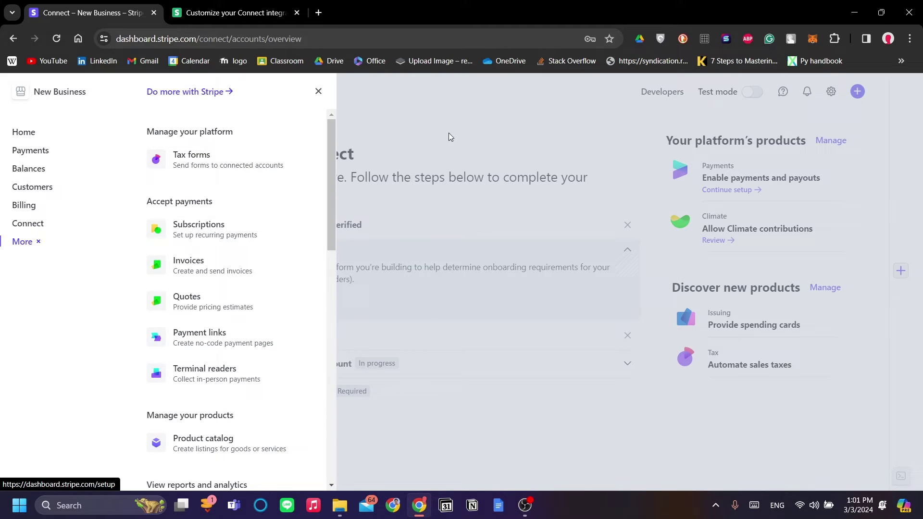
pyautogui.click(403, 306)
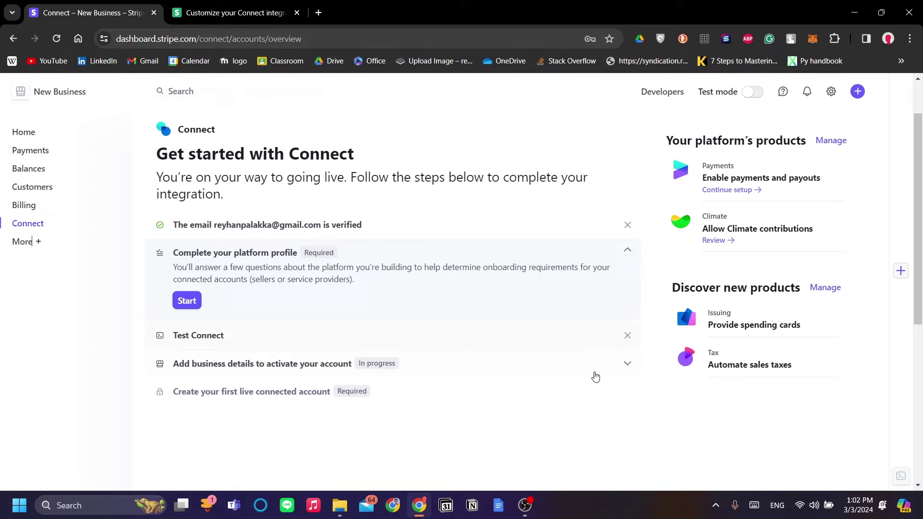
# Step: Start the 'Complete your platform profile' questionnaire
pyautogui.scroll(-3, 553, 397)
pyautogui.scroll(3, 551, 394)
pyautogui.click(194, 303)
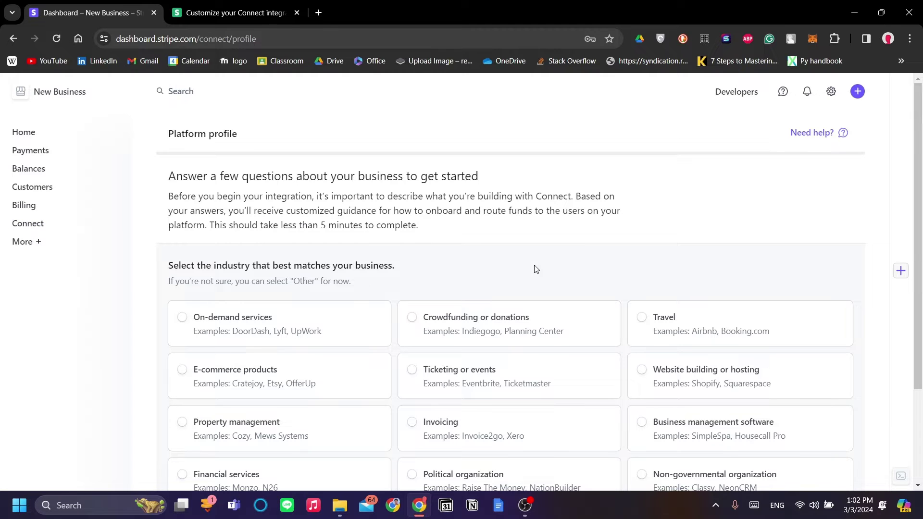
# Step: Choose E-commerce products as the industry and answer that customers buy somewhere else
pyautogui.scroll(-3, 536, 268)
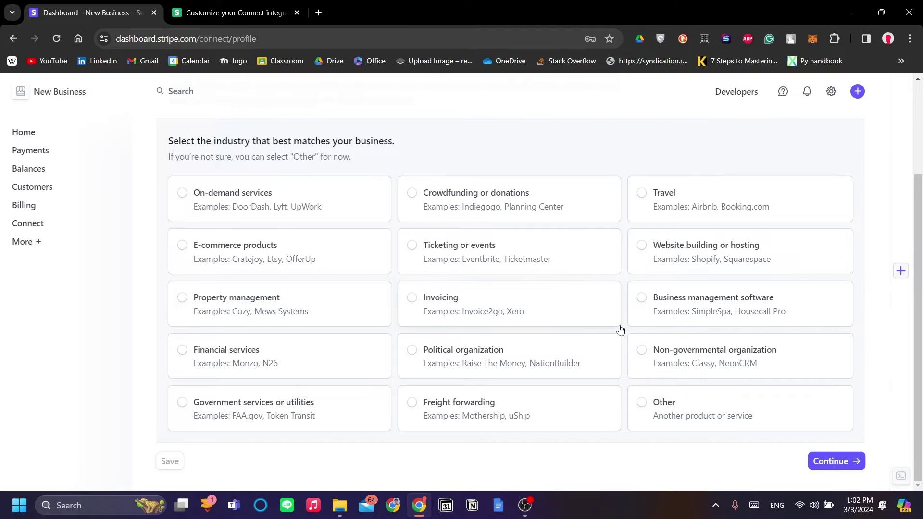
pyautogui.click(298, 260)
pyautogui.click(828, 460)
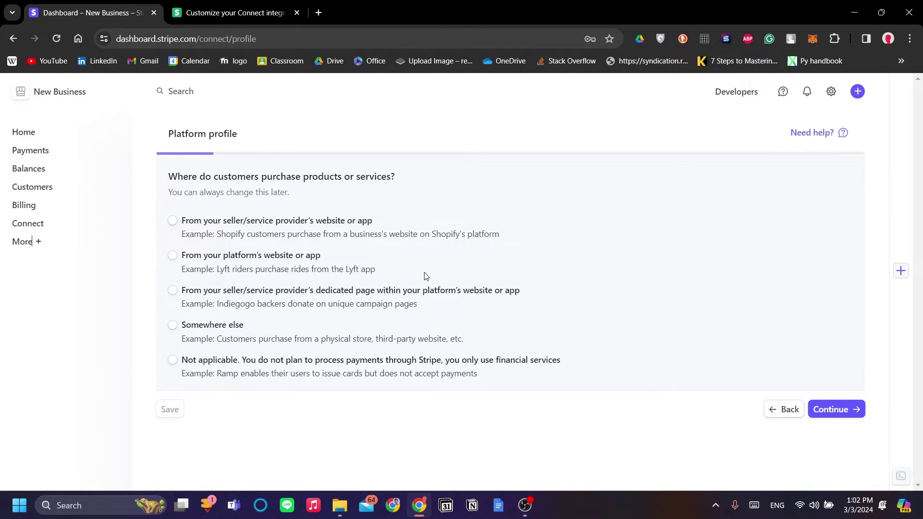
pyautogui.click(222, 327)
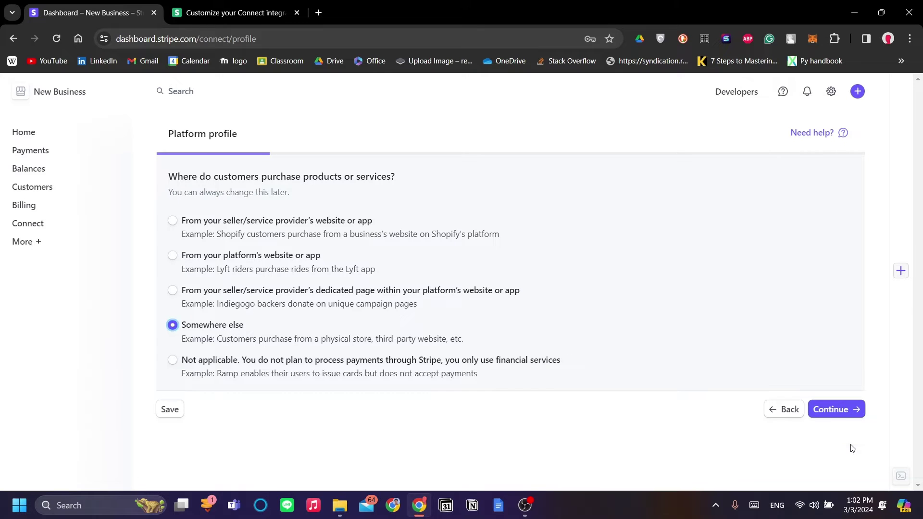
pyautogui.click(849, 415)
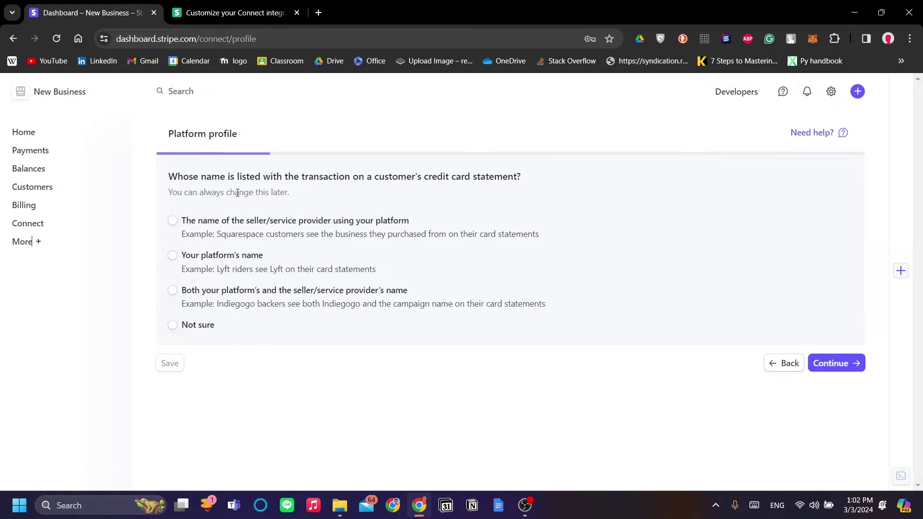
# Step: Show the seller's name on card statements and make the platform the dispute contact
pyautogui.click(298, 222)
pyautogui.click(820, 363)
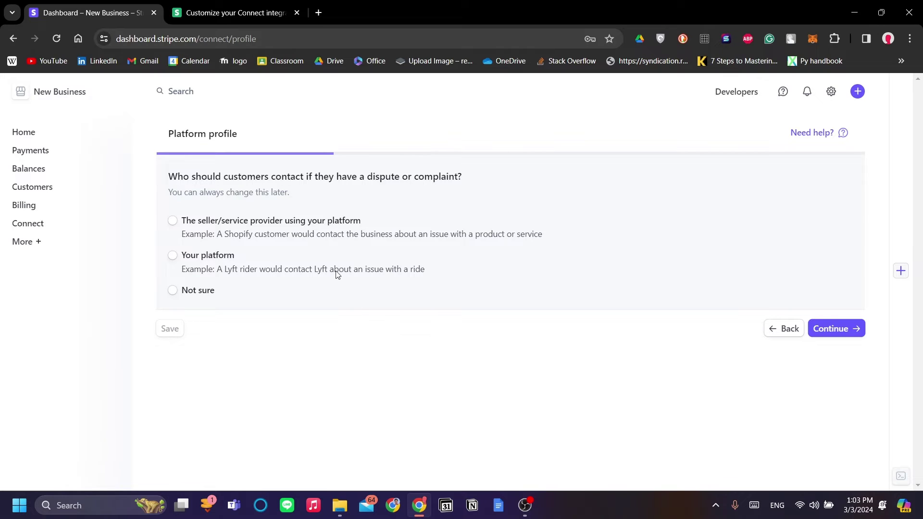
pyautogui.click(221, 261)
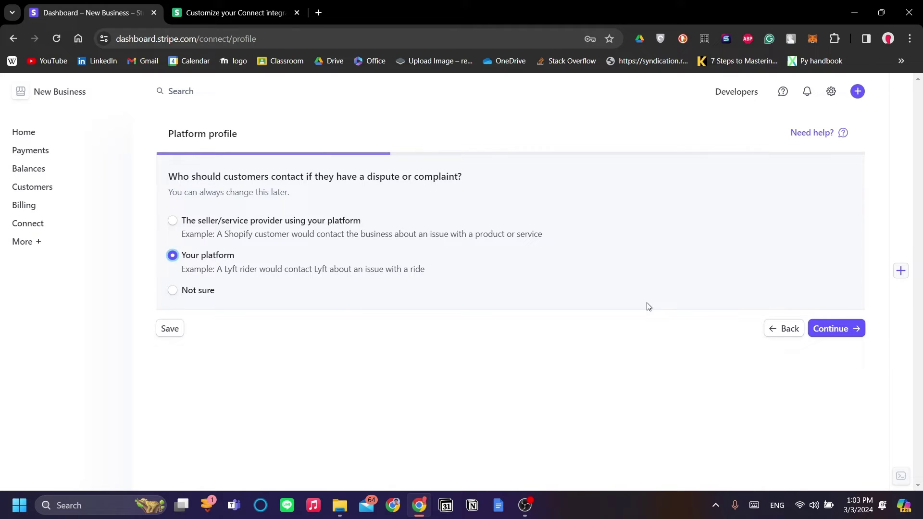
# Step: Pass the captcha by selecting the four bridge images, then submit the platform profile
pyautogui.click(854, 329)
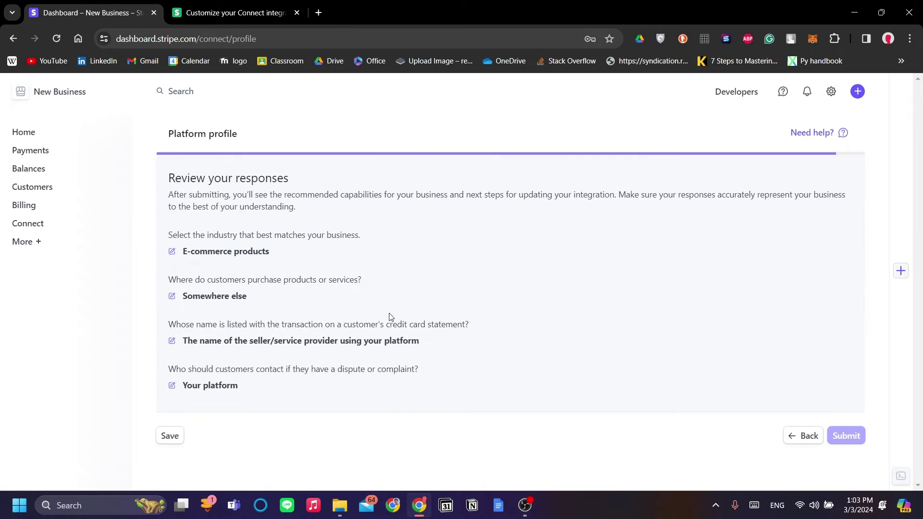
pyautogui.click(698, 420)
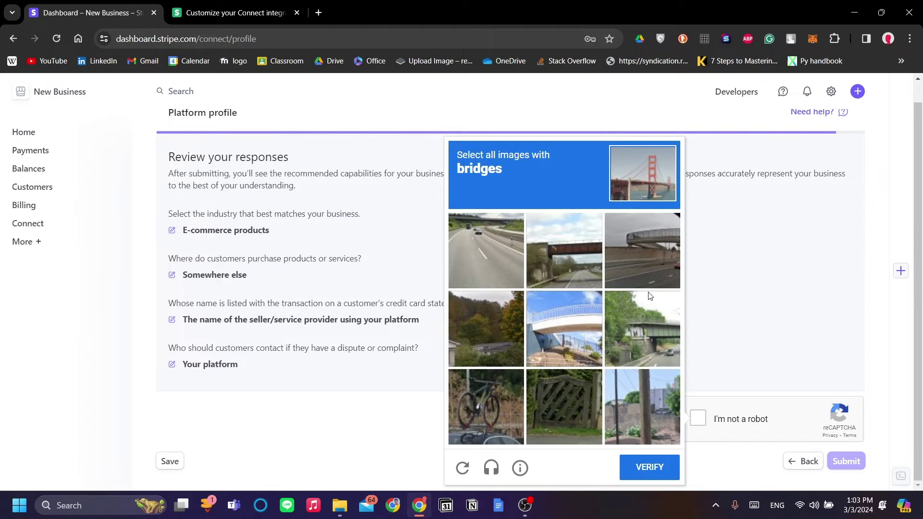
pyautogui.click(655, 285)
pyautogui.click(567, 260)
pyautogui.click(584, 308)
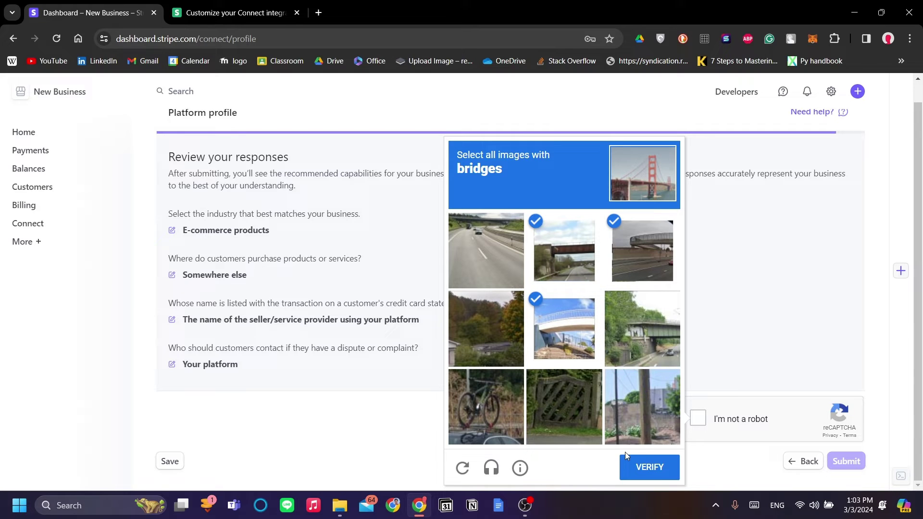
pyautogui.click(636, 354)
pyautogui.click(648, 468)
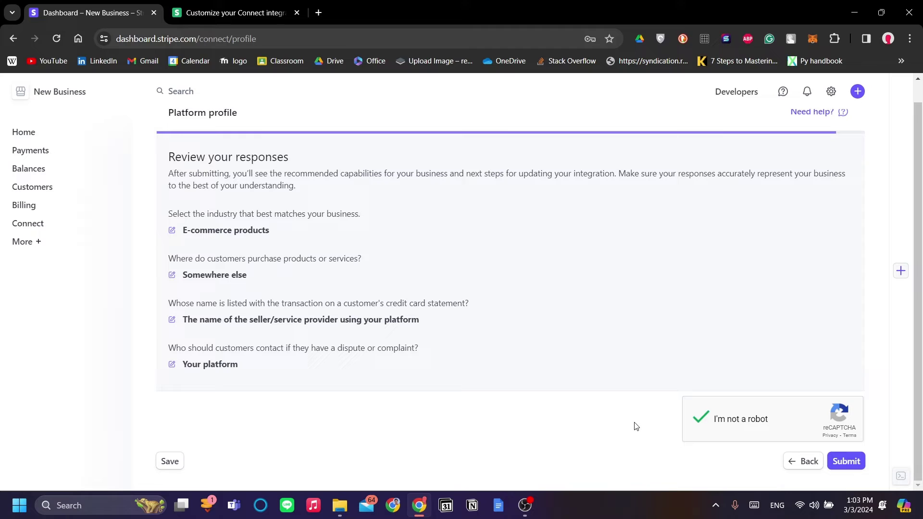
pyautogui.click(856, 465)
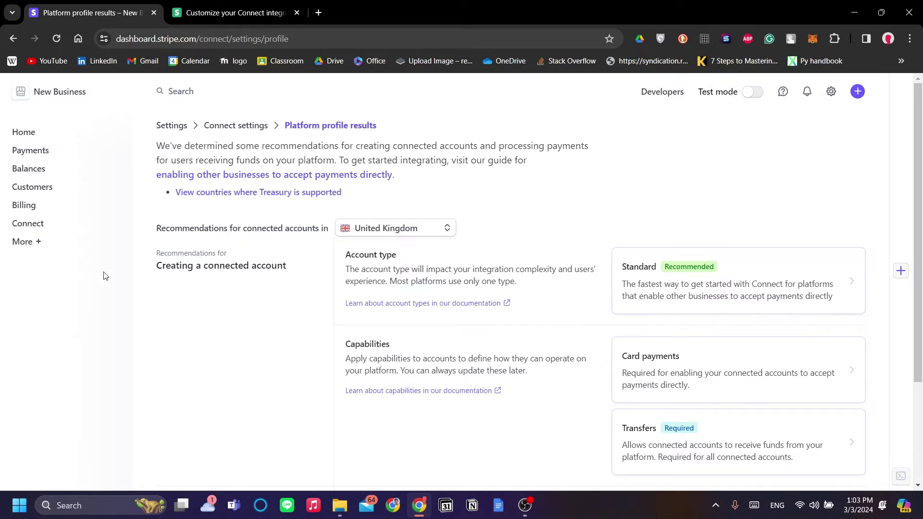
# Step: Return to the Connect overview via the Connect link in the sidebar
pyautogui.click(36, 227)
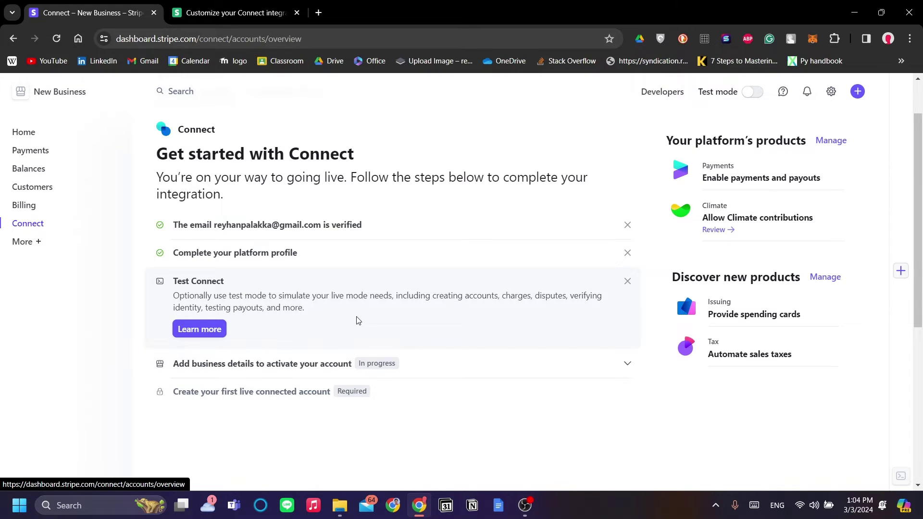
pyautogui.scroll(-1, 357, 321)
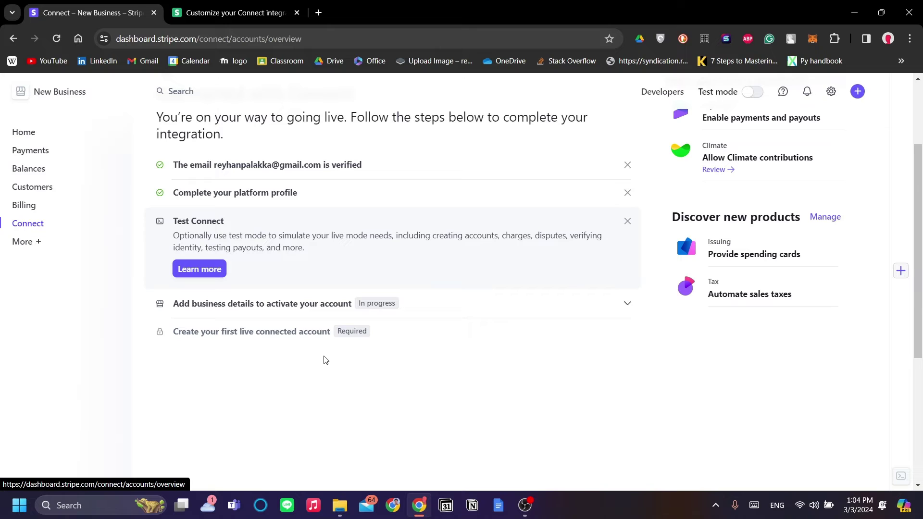
pyautogui.scroll(1, 326, 360)
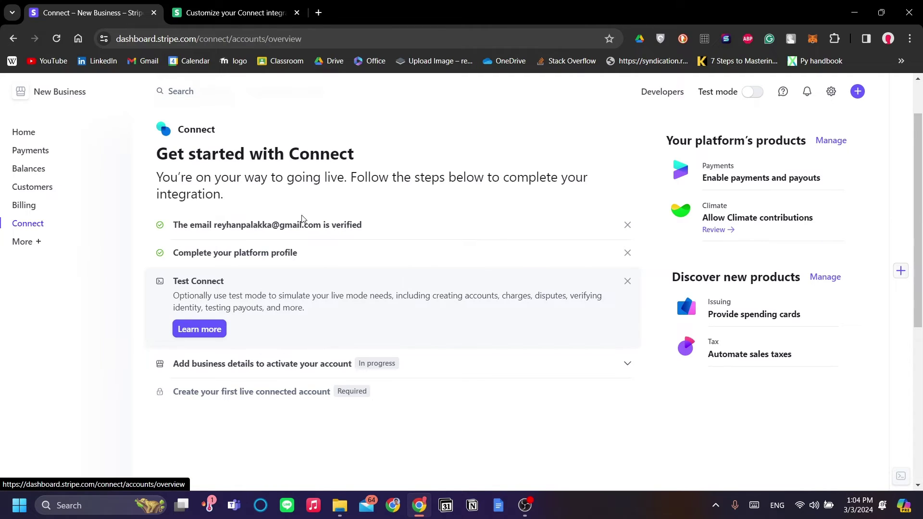
# Step: In the Customize your Connect integration guide, scroll to the Accept payments fee diagram
pyautogui.click(213, 13)
pyautogui.scroll(-2, 358, 253)
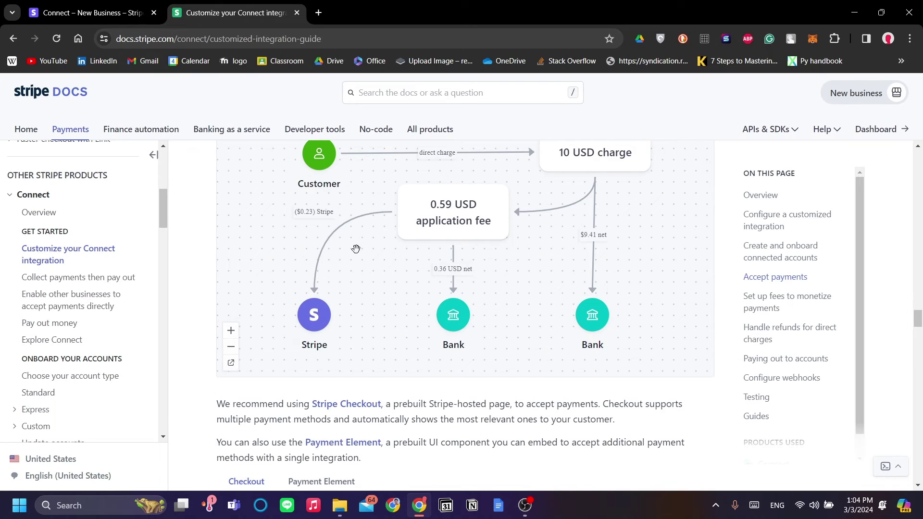
pyautogui.scroll(-1, 358, 253)
pyautogui.scroll(4, 362, 256)
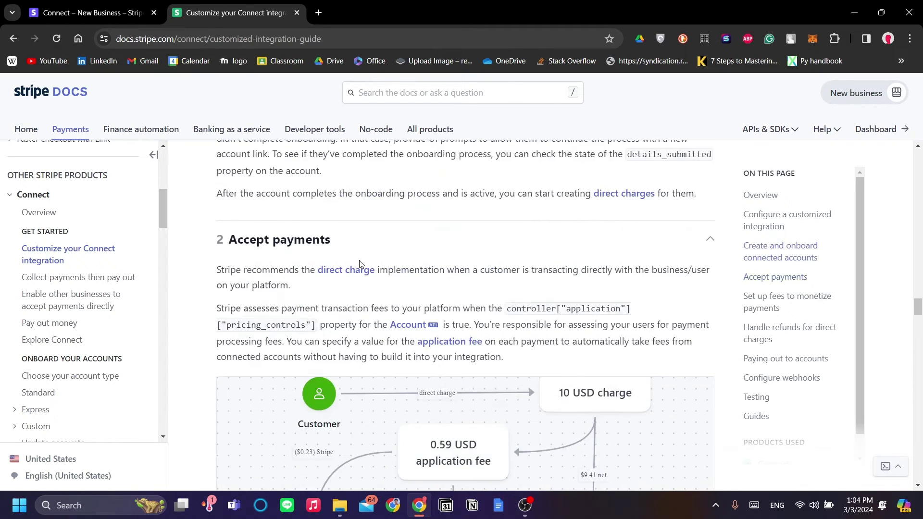
pyautogui.scroll(-3, 363, 260)
pyautogui.scroll(2, 364, 263)
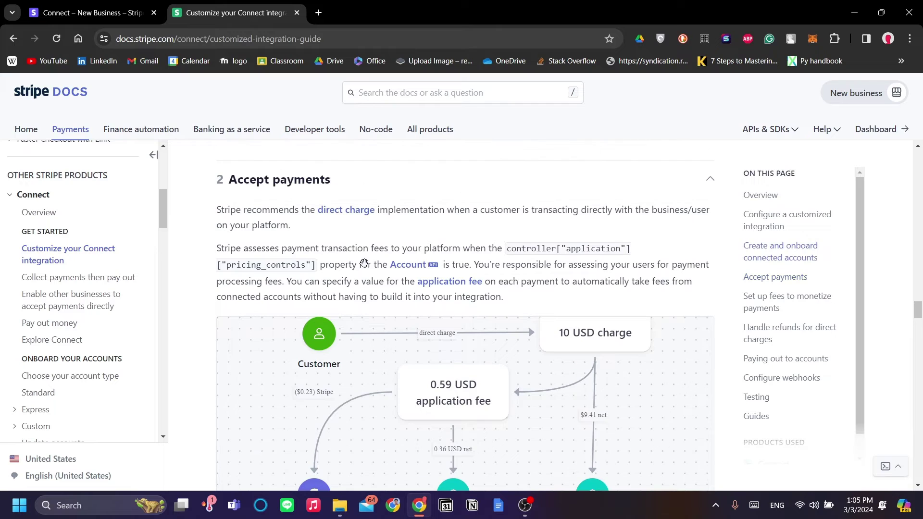
pyautogui.scroll(-4, 365, 263)
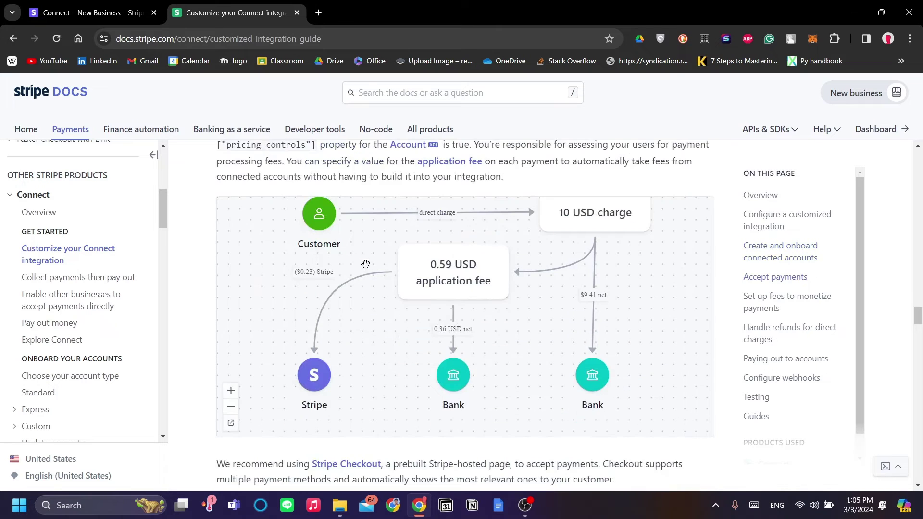
pyautogui.scroll(-1, 117, 313)
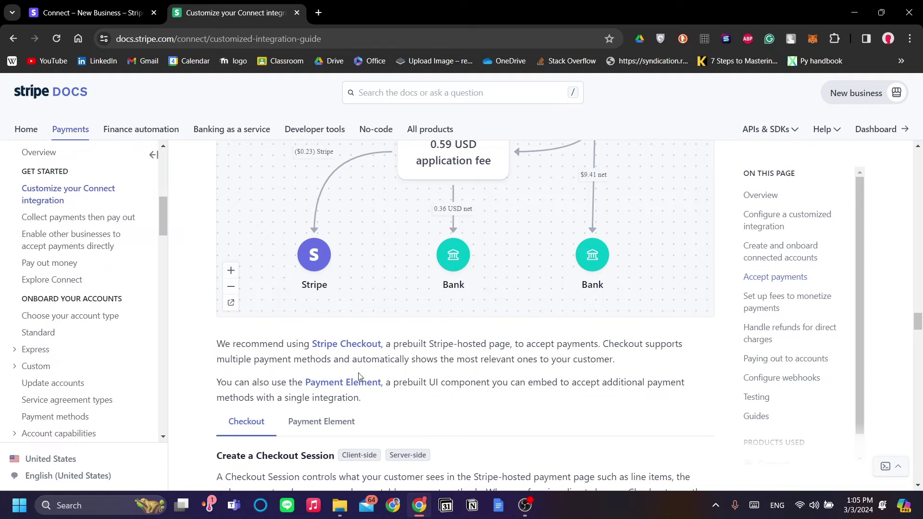
pyautogui.scroll(2, 514, 371)
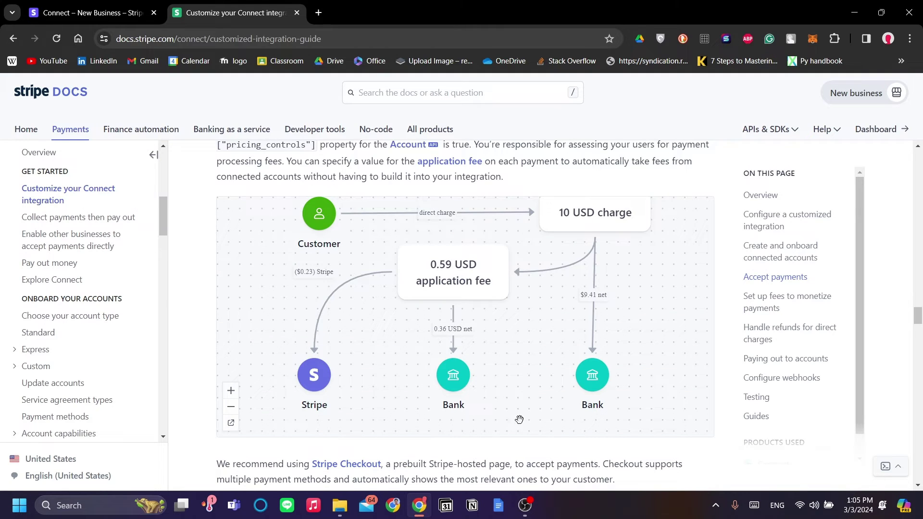
pyautogui.scroll(1, 543, 399)
pyautogui.scroll(-1, 568, 392)
# Step: Go back to 'Choose your account type' and review the Standard, Express and Custom columns
pyautogui.scroll(1, 557, 281)
pyautogui.hotkey('alt', 'Left')
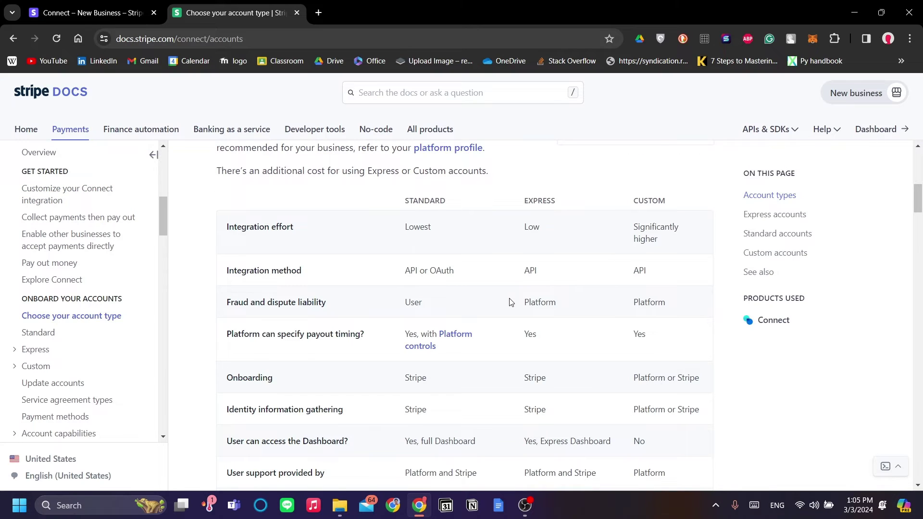
pyautogui.scroll(-1, 511, 302)
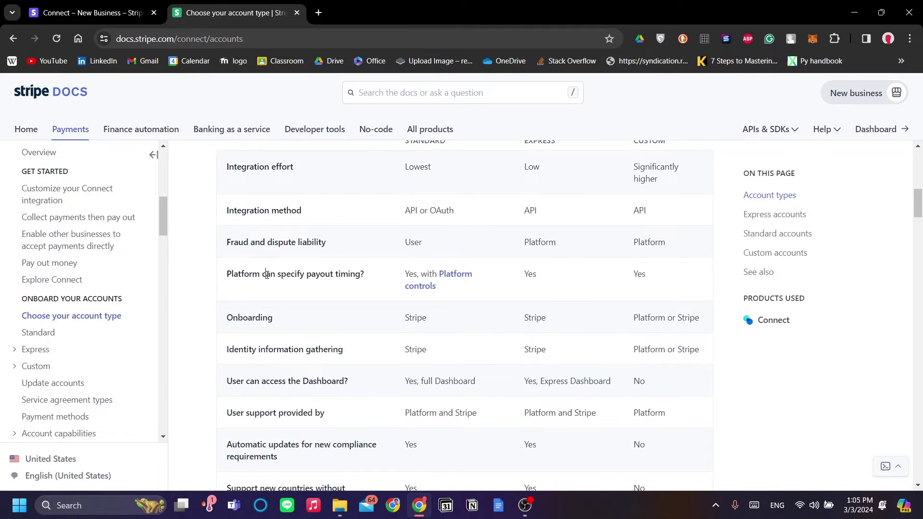
pyautogui.scroll(1, 291, 282)
pyautogui.moveTo(225, 302); pyautogui.dragTo(375, 307)
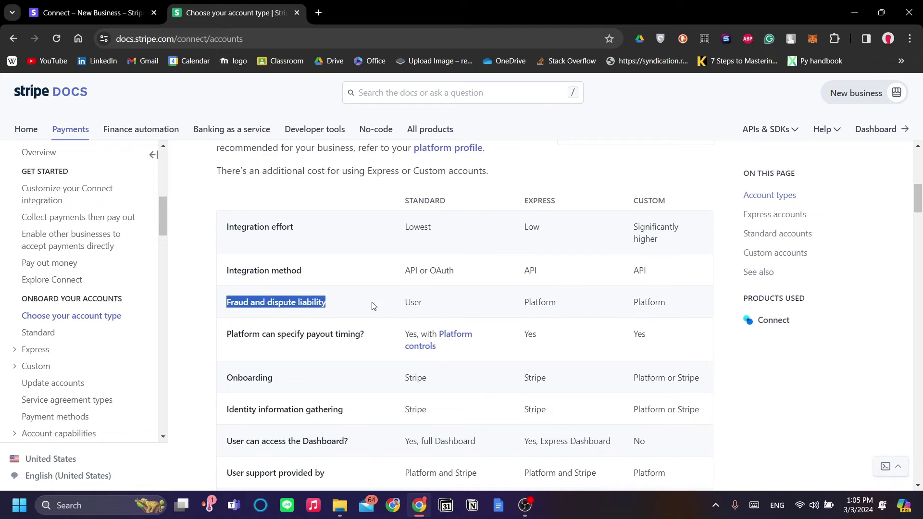
pyautogui.click(374, 307)
pyautogui.scroll(1, 558, 336)
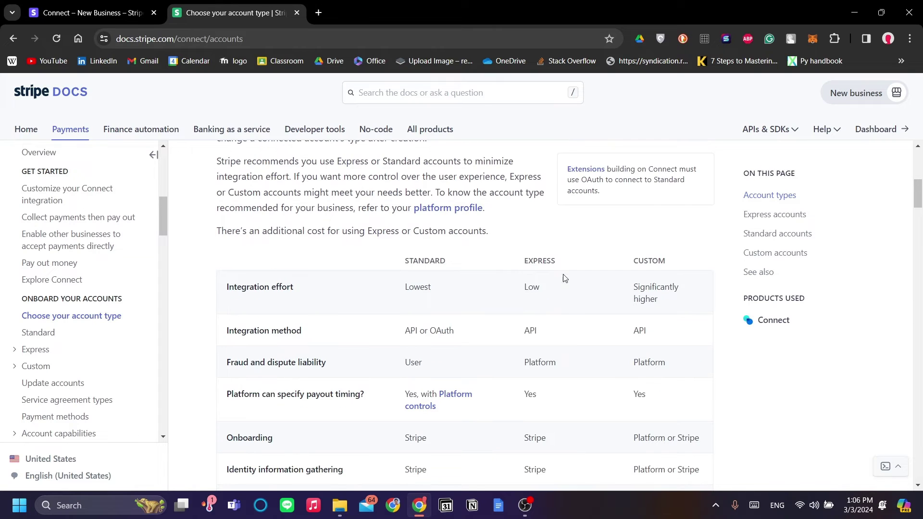
pyautogui.moveTo(402, 262); pyautogui.dragTo(659, 262)
pyautogui.click(569, 295)
pyautogui.moveTo(401, 262); pyautogui.dragTo(658, 289)
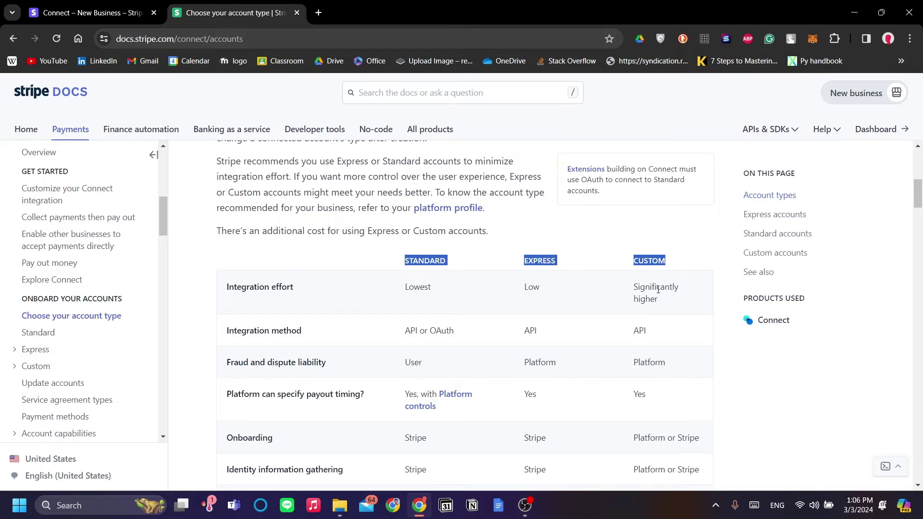
pyautogui.click(610, 308)
pyautogui.scroll(3, 613, 323)
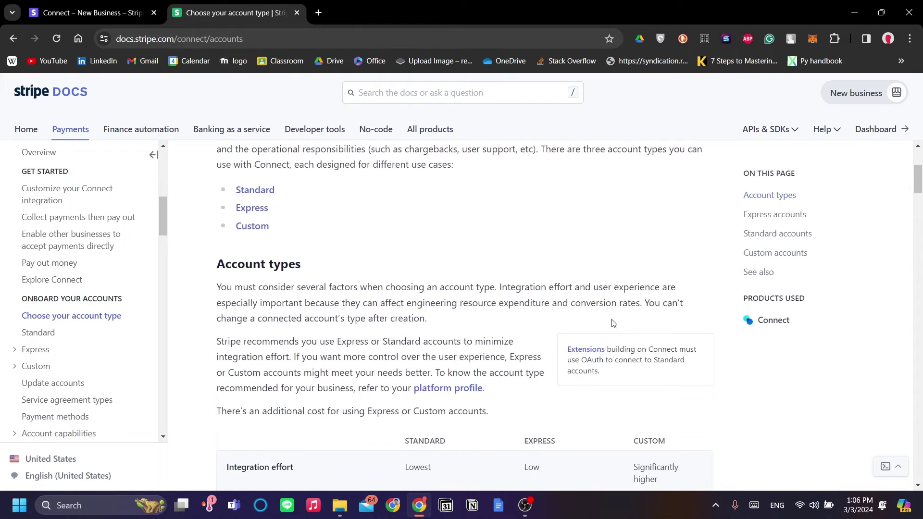
pyautogui.scroll(-3, 613, 322)
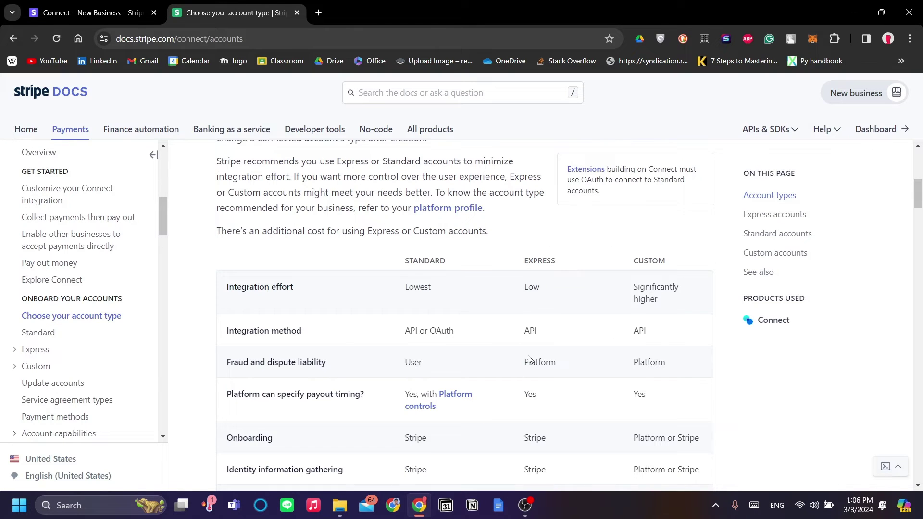
pyautogui.click(567, 281)
# Step: Expand the 'Add business details' step on the dashboard's Connect checklist
pyautogui.hotkey('ctrl', 'shift', 'Tab')
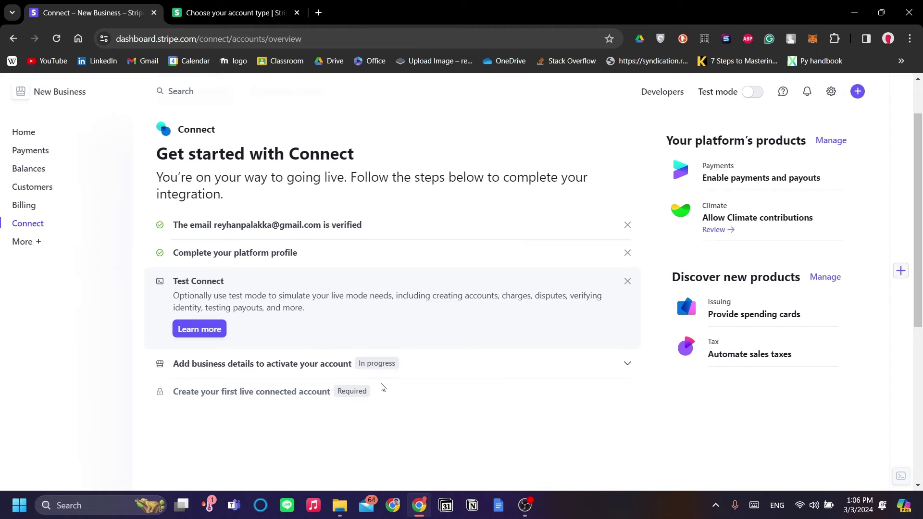
pyautogui.moveTo(394, 367); pyautogui.dragTo(178, 369)
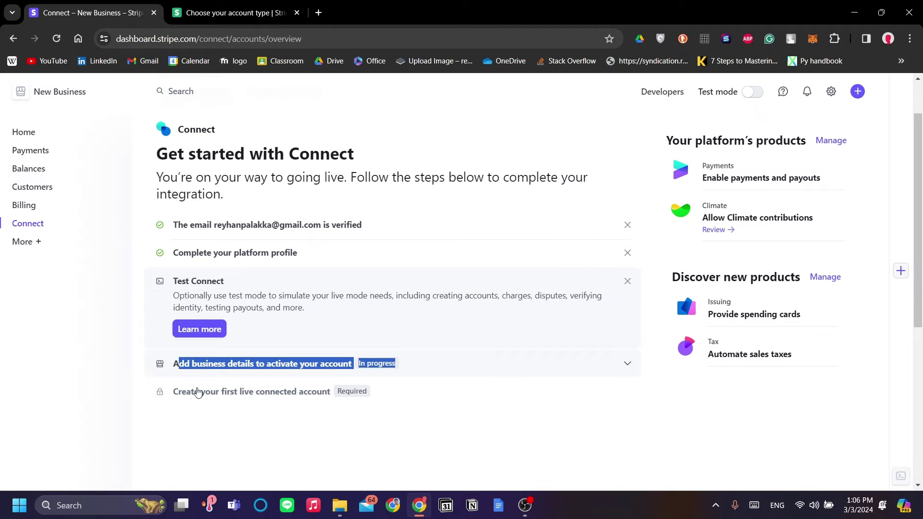
pyautogui.click(197, 392)
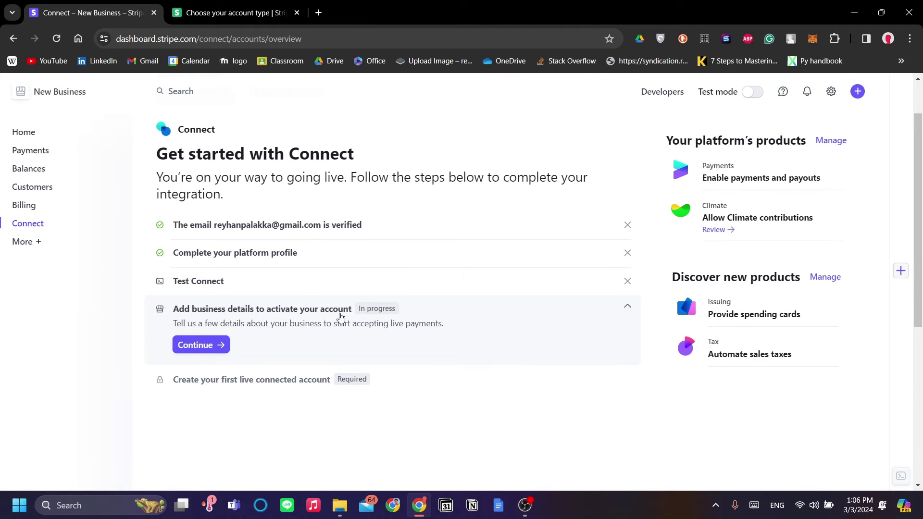
pyautogui.click(279, 12)
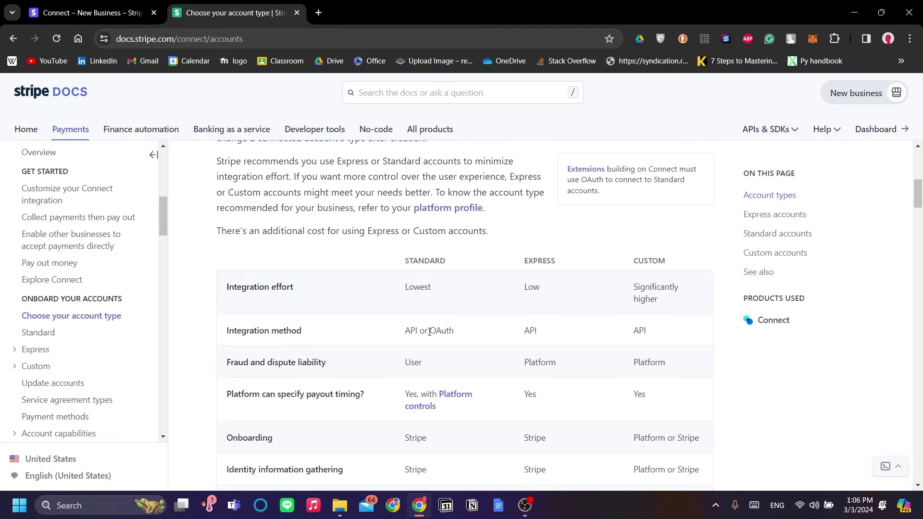
pyautogui.scroll(-1, 430, 331)
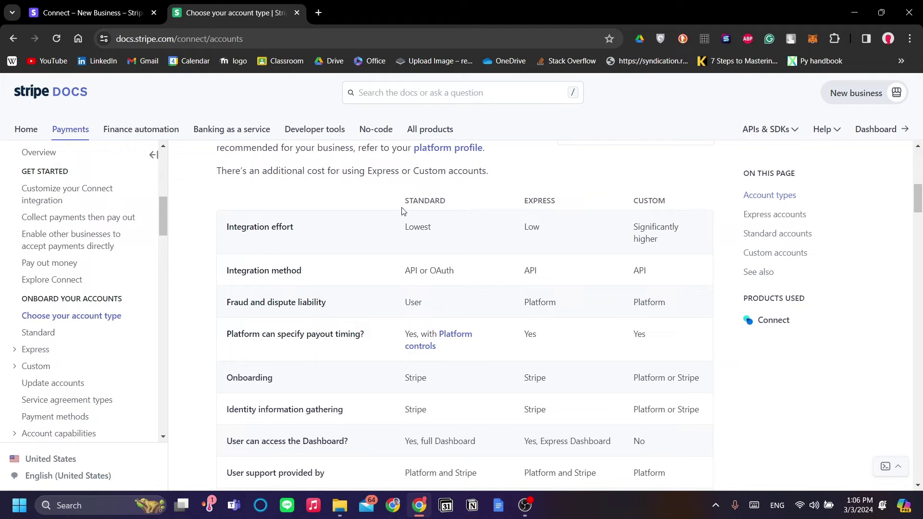
pyautogui.scroll(-2, 431, 292)
pyautogui.scroll(2, 435, 304)
pyautogui.scroll(-1, 460, 382)
pyautogui.scroll(2, 457, 289)
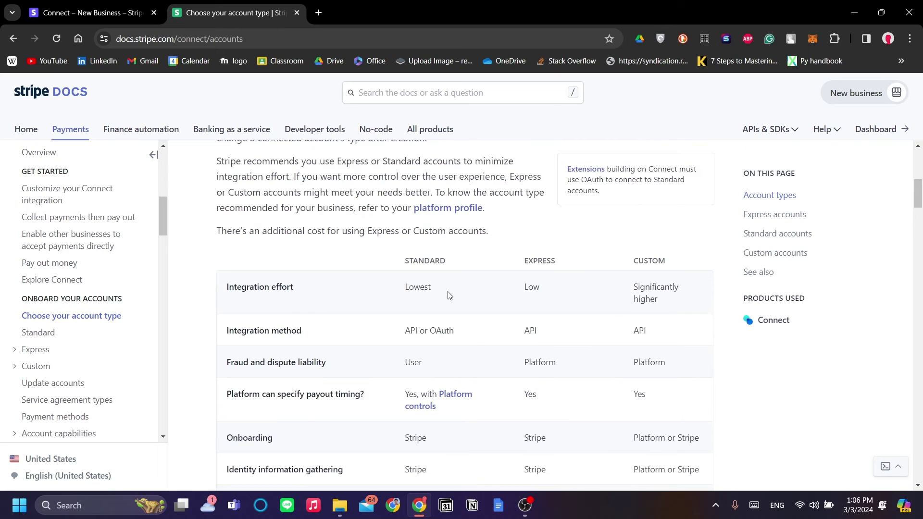
pyautogui.scroll(-3, 427, 435)
pyautogui.scroll(2, 435, 439)
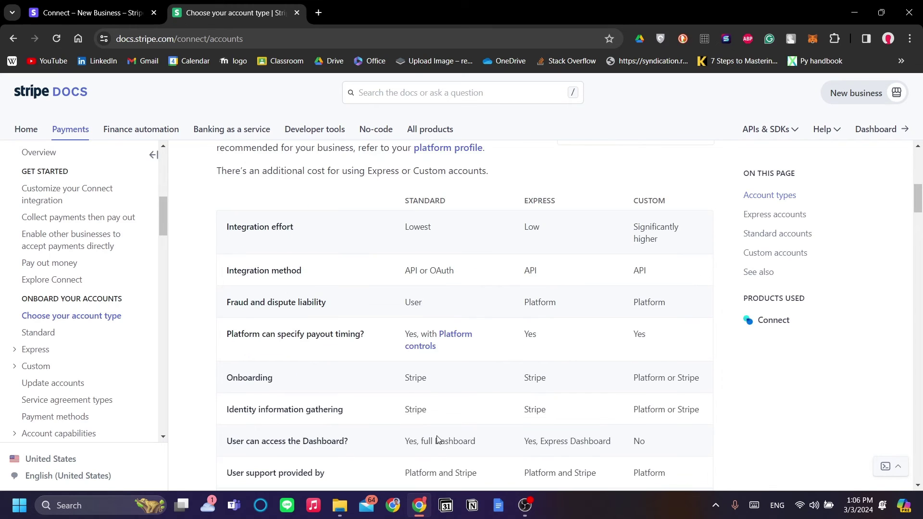
pyautogui.scroll(1, 477, 360)
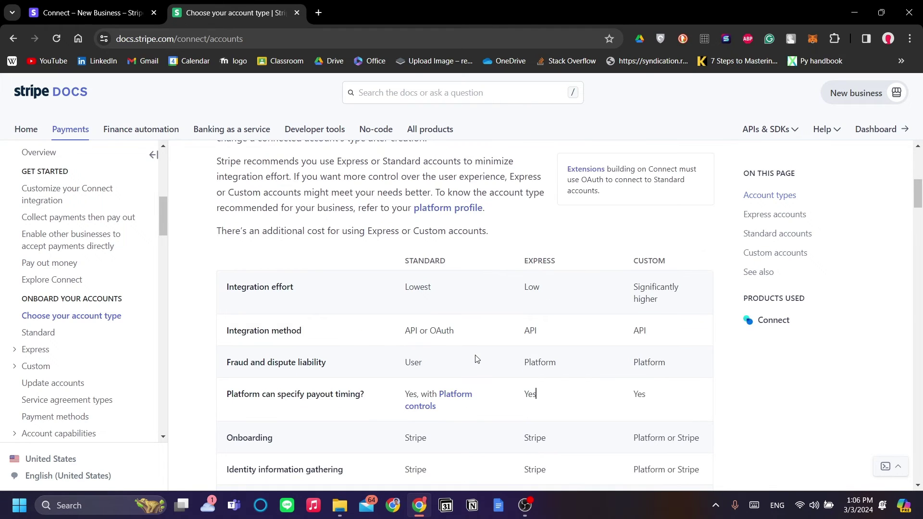
pyautogui.scroll(-1, 478, 389)
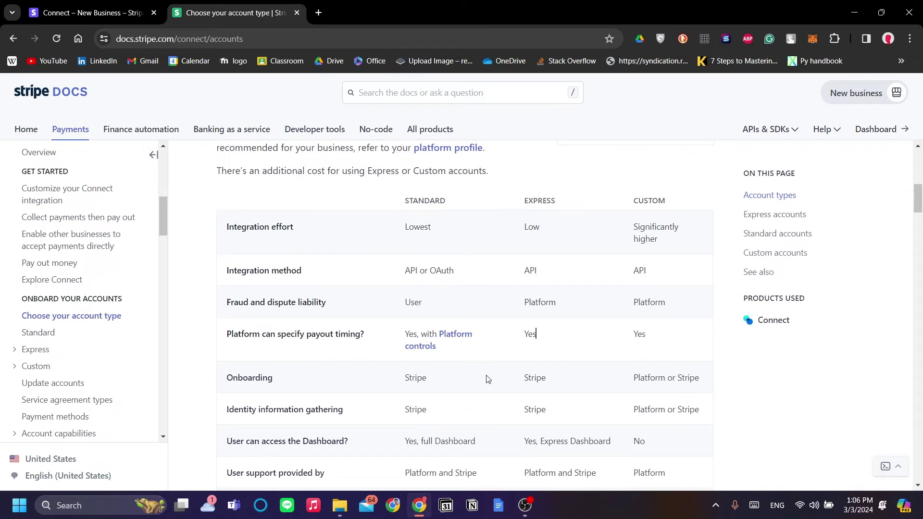
pyautogui.doubleClick(520, 201)
pyautogui.press('Down')
# Step: Compare dispute liability: User for Standard, Platform for Express and Custom accounts
pyautogui.scroll(-1, 508, 296)
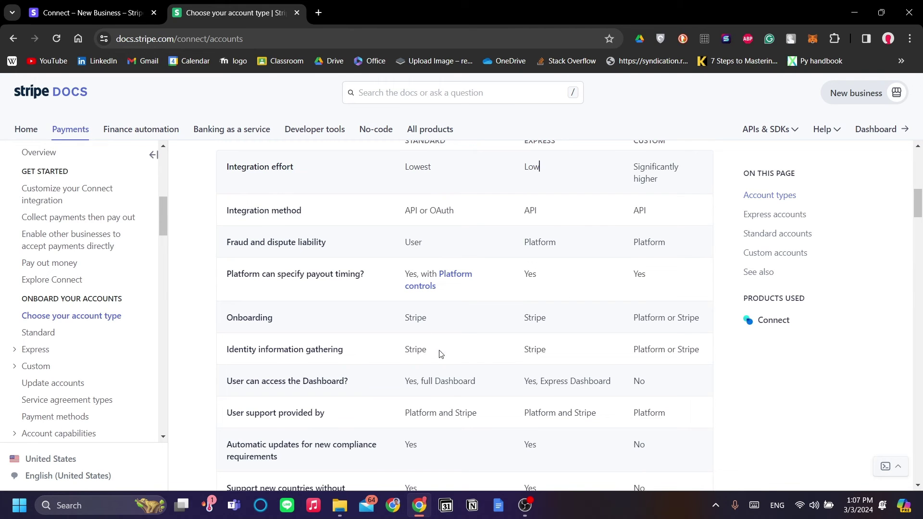
pyautogui.scroll(1, 367, 303)
pyautogui.moveTo(365, 305); pyautogui.dragTo(295, 294)
pyautogui.click(480, 313)
pyautogui.moveTo(515, 308); pyautogui.dragTo(678, 314)
pyautogui.click(672, 337)
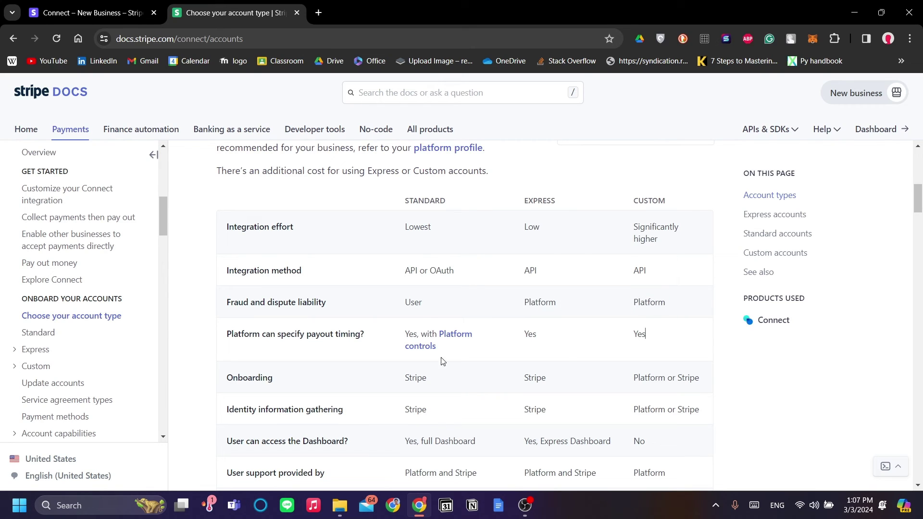
pyautogui.moveTo(432, 310); pyautogui.dragTo(392, 314)
pyautogui.click(374, 322)
# Step: Recheck the Express and Custom Platform liability cells, then return to the dashboard's Connect checklist
pyautogui.moveTo(525, 302); pyautogui.dragTo(700, 308)
pyautogui.click(686, 331)
pyautogui.scroll(1, 585, 270)
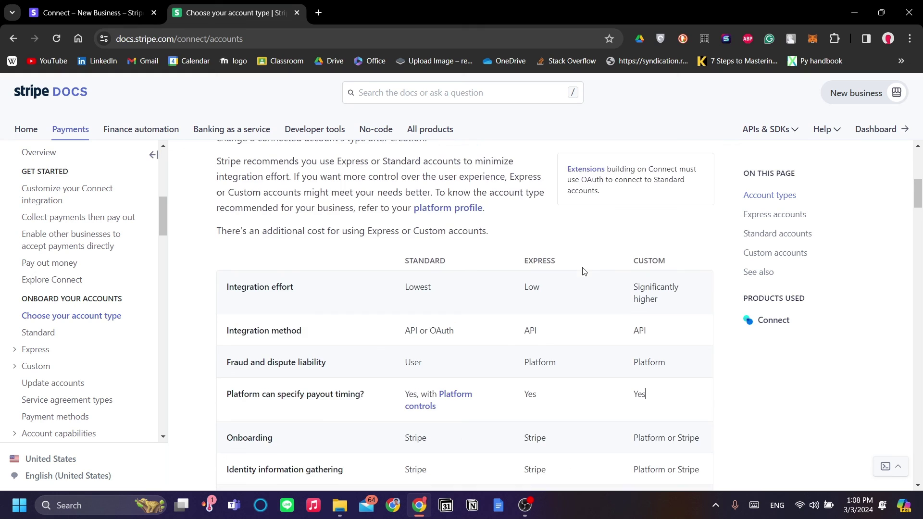
pyautogui.click(91, 13)
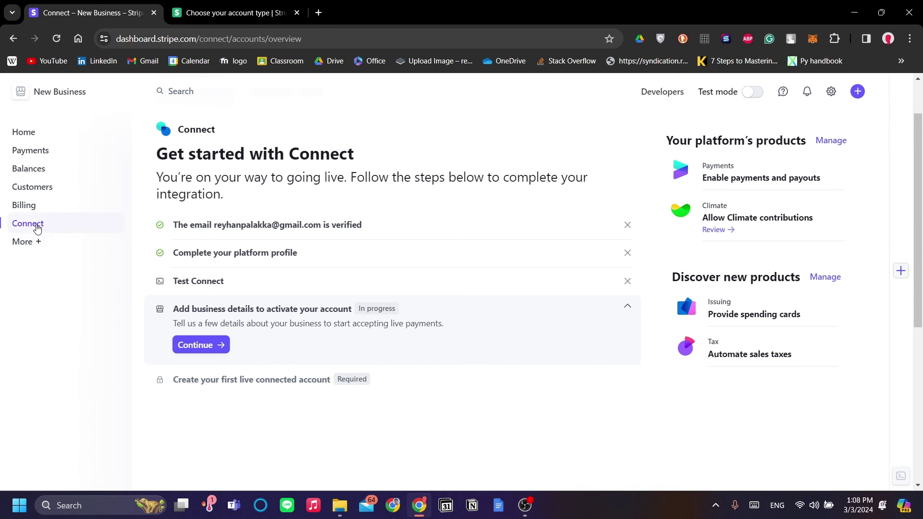
# Step: Re-read the Docs account-type comparison table, then expand the Dashboard checklist's Test Connect step in test mode
pyautogui.click(183, 4)
pyautogui.scroll(7, 423, 346)
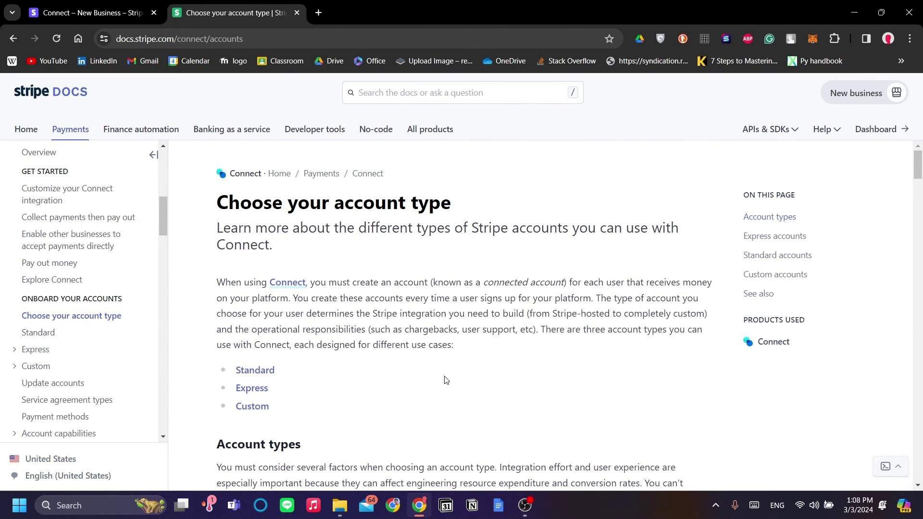
pyautogui.scroll(-5, 444, 370)
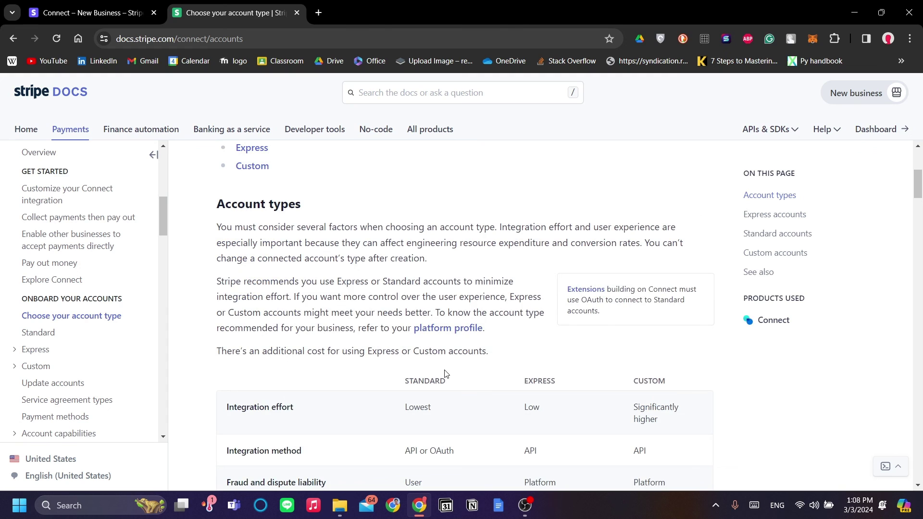
pyautogui.scroll(-2, 384, 305)
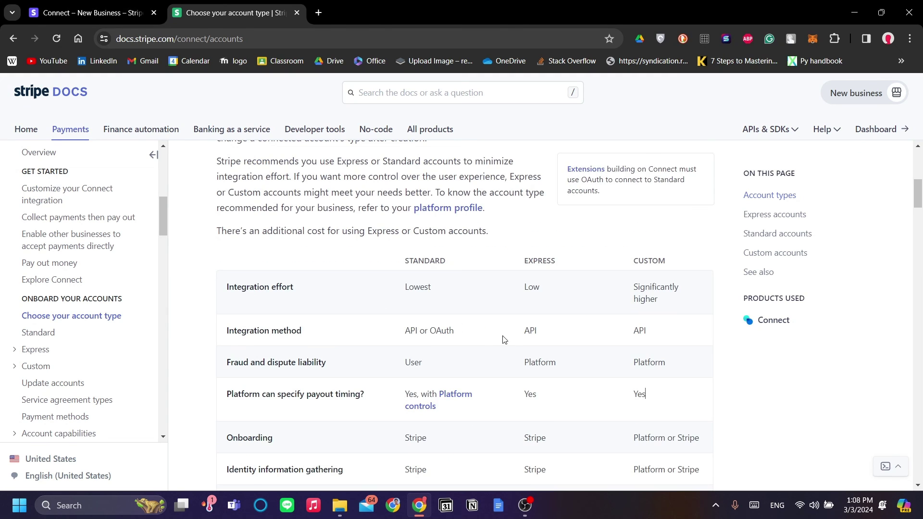
pyautogui.scroll(-2, 504, 339)
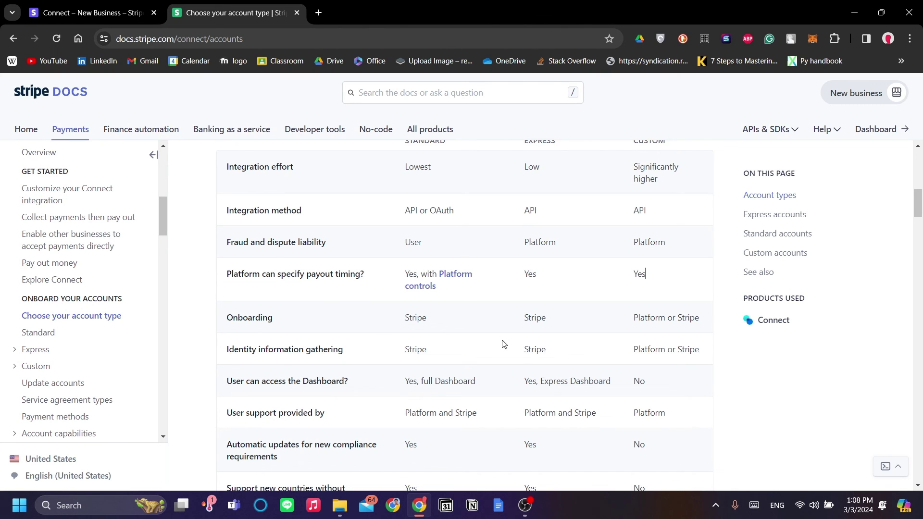
pyautogui.scroll(-1, 501, 342)
pyautogui.click(93, 7)
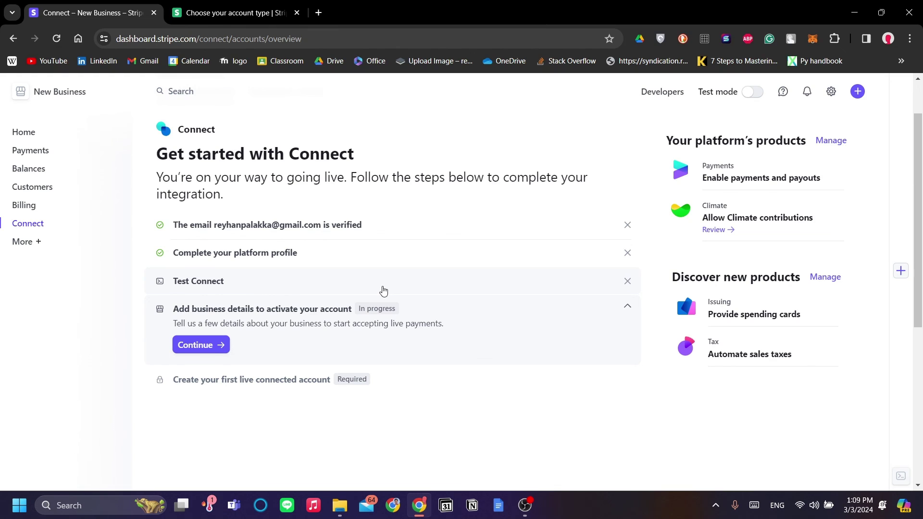
pyautogui.click(384, 287)
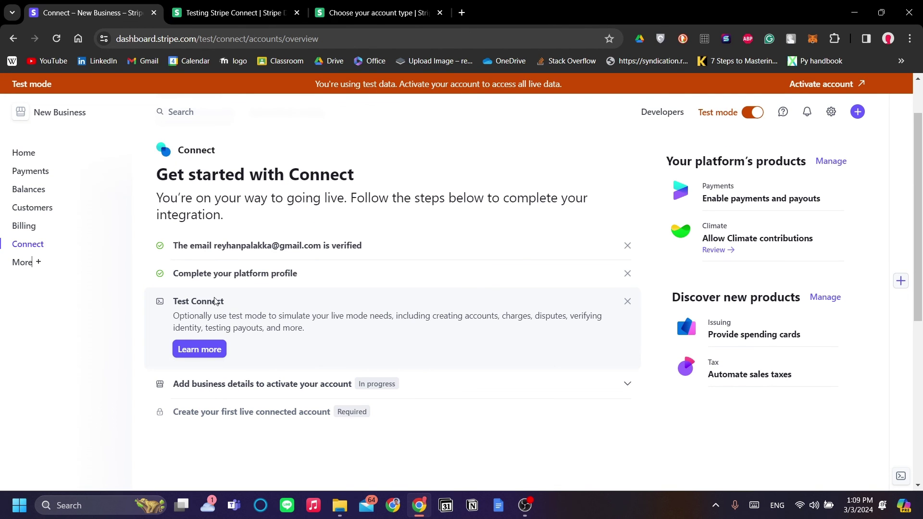